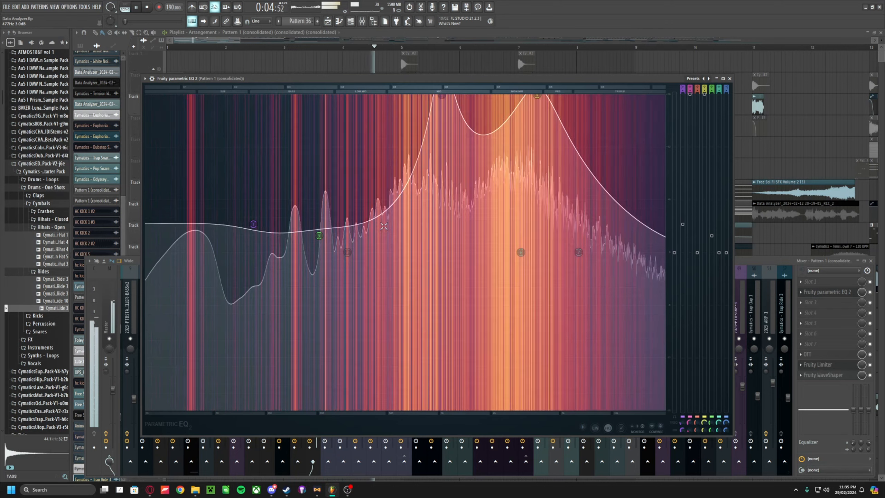
Stop playback, hide the Parametric EQ 2, and play the Foley Factory - Atmo Grinder 03 clip on Track 17 by itself.
key(space)
click(308, 64)
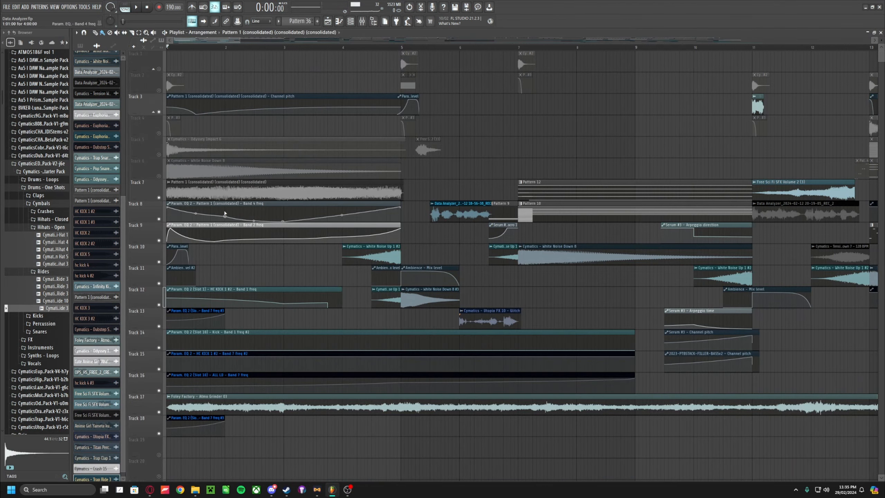
scroll(161, 154, down, 1)
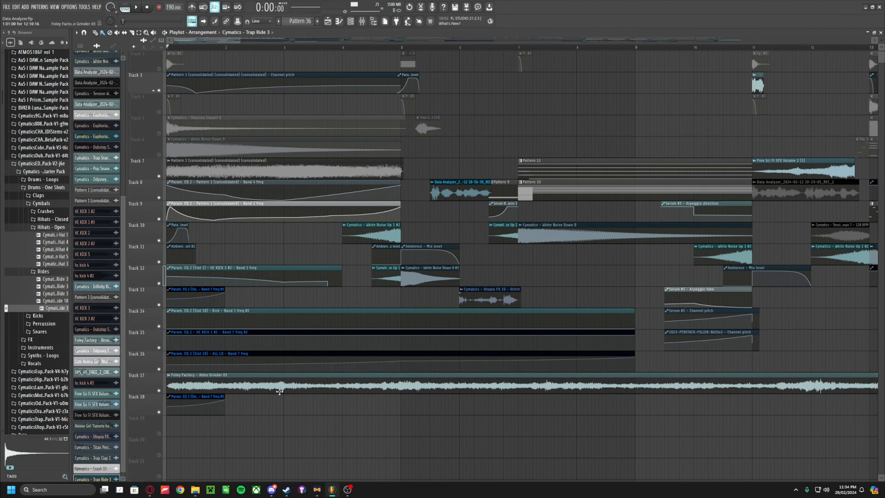
scroll(247, 367, down, 2)
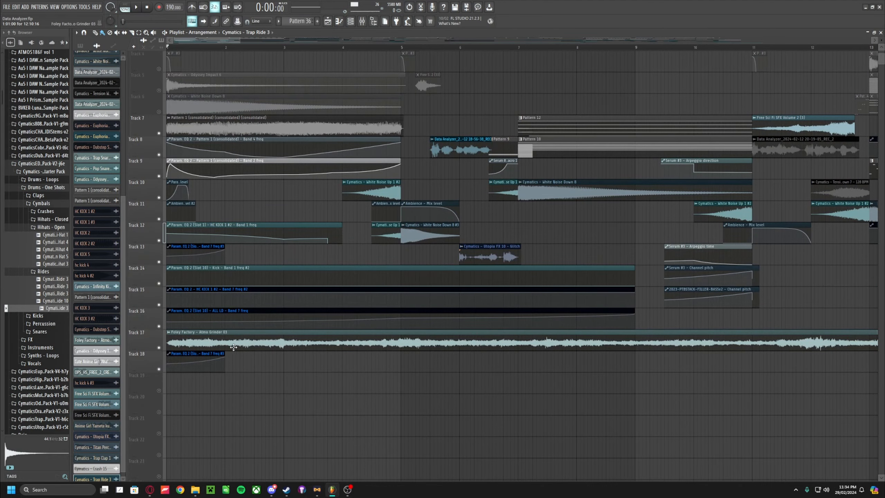
click(173, 344)
key(space)
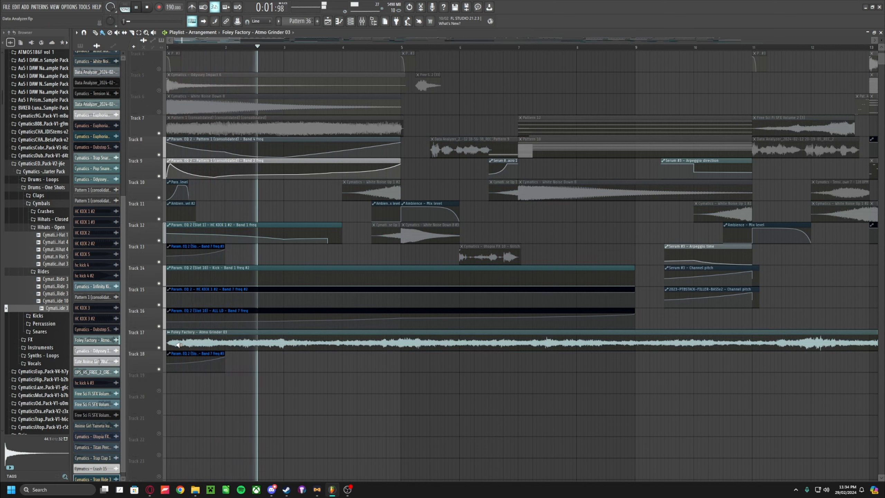
key(space)
Unmute the muted playlist tracks, including Tracks 1, 2, 4, 5 and 6, and play the intro from the start.
scroll(165, 178, up, 3)
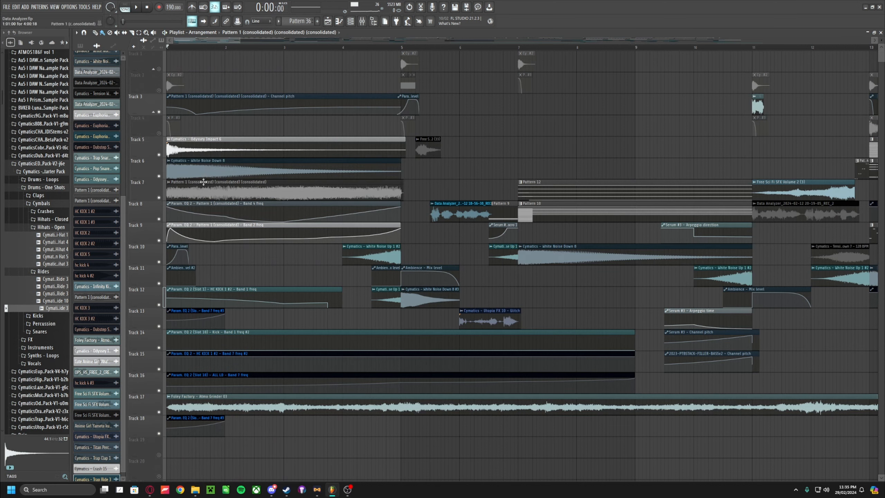
click(159, 134)
click(159, 90)
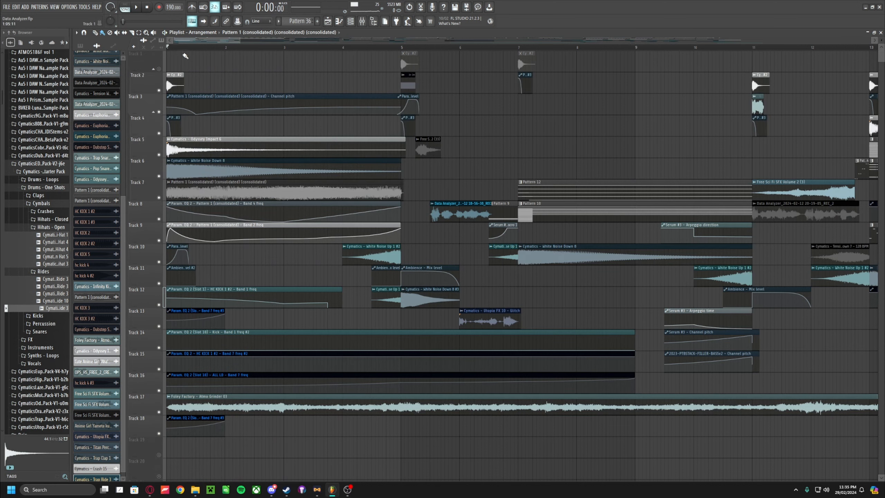
key(space)
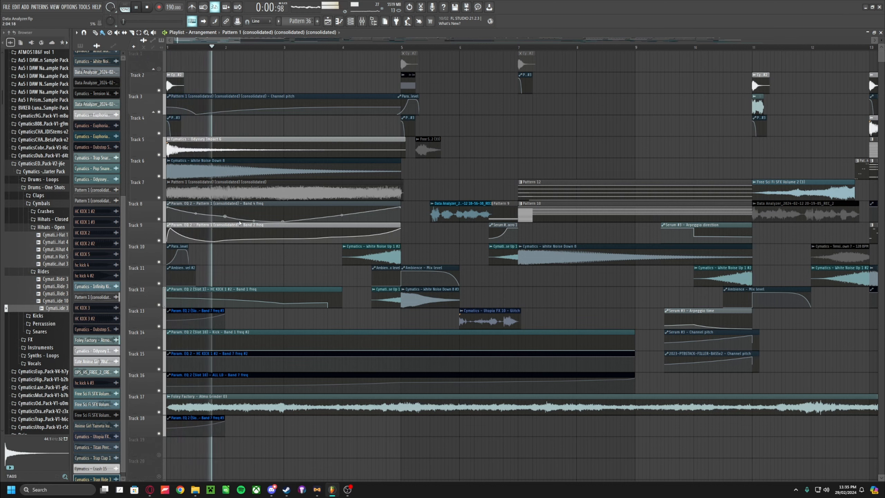
right_click(159, 305)
right_click(159, 305)
key(space)
Place the playhead at bar 5, examine the clips around it, and preview the Free Sci Fi SFX Volume 2 (33) clip.
scroll(453, 113, down, 1)
scroll(383, 90, up, 2)
click(313, 47)
scroll(312, 48, down, 2)
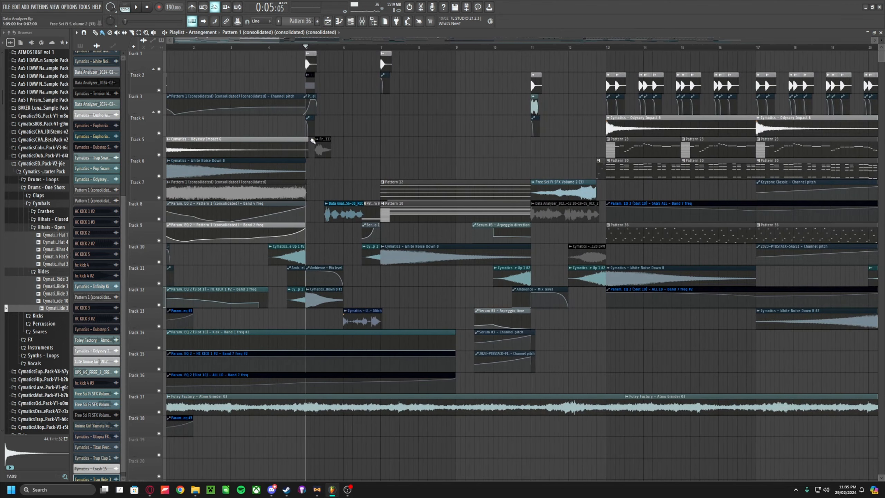
scroll(243, 83, up, 3)
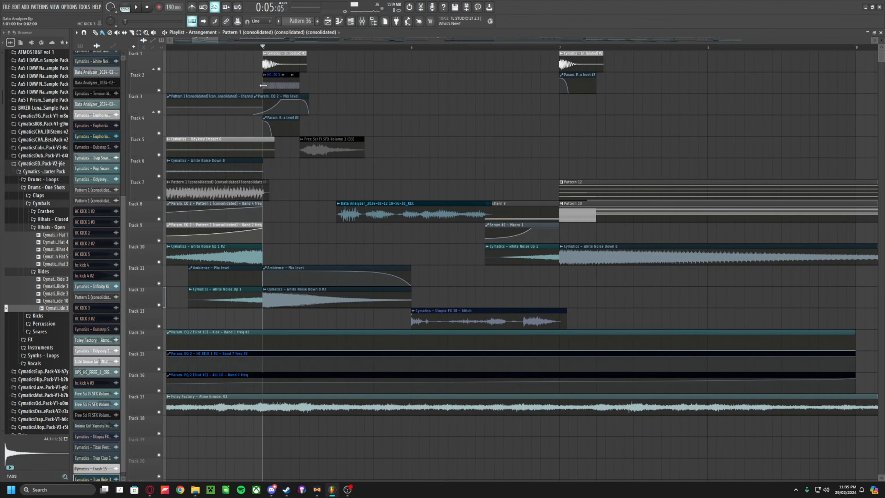
scroll(346, 112, down, 5)
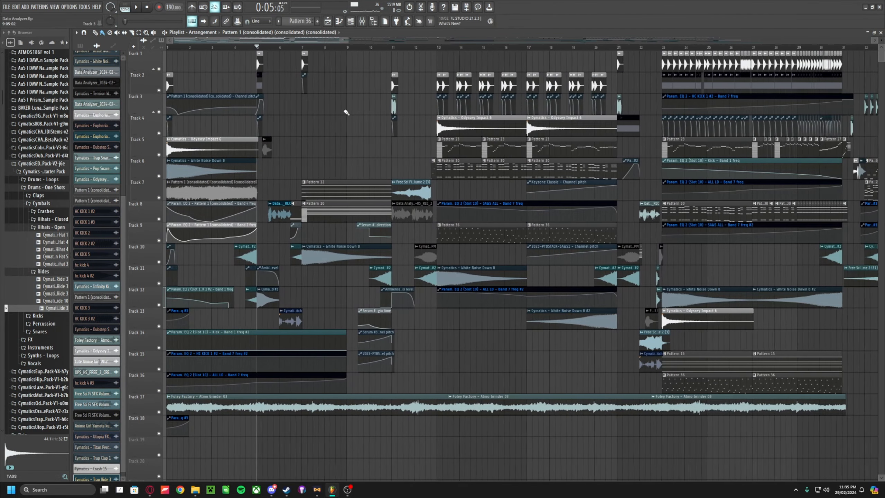
scroll(263, 152, up, 5)
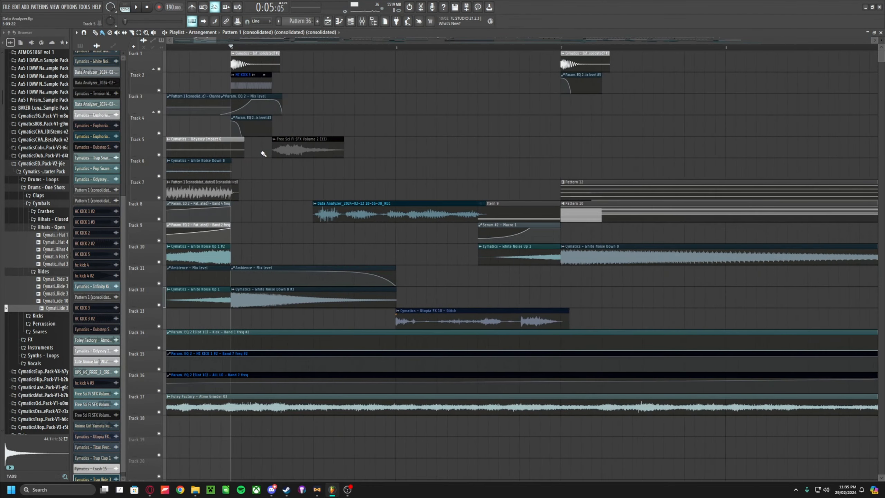
click(274, 153)
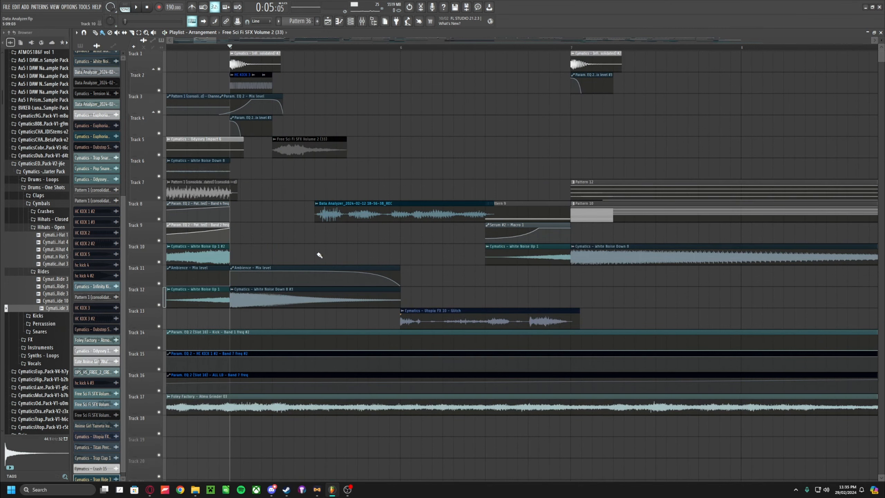
Play the Data Analyzer recording on Track 8 from its start and inspect its audio clip settings, including pitch shift.
click(317, 48)
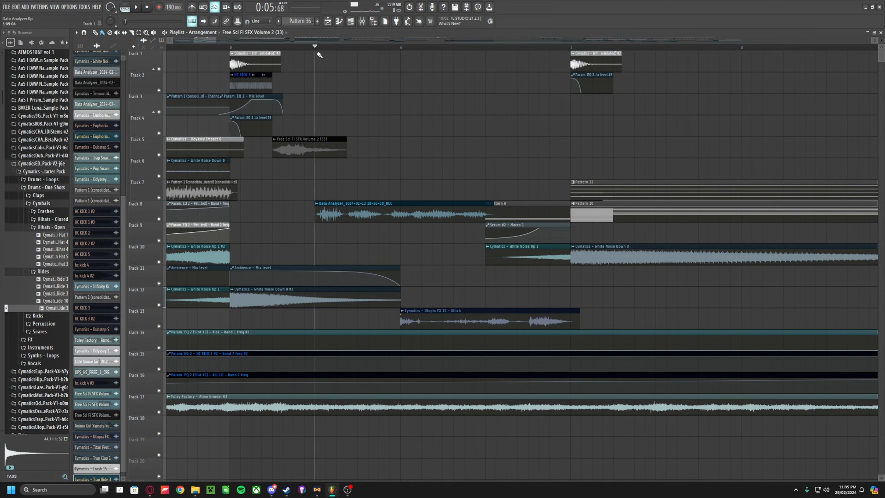
click(316, 215)
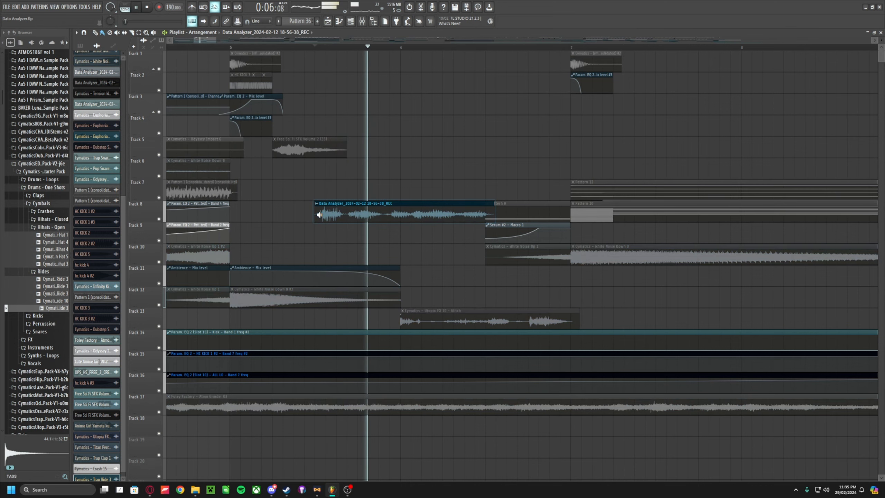
click(363, 22)
double_click(352, 216)
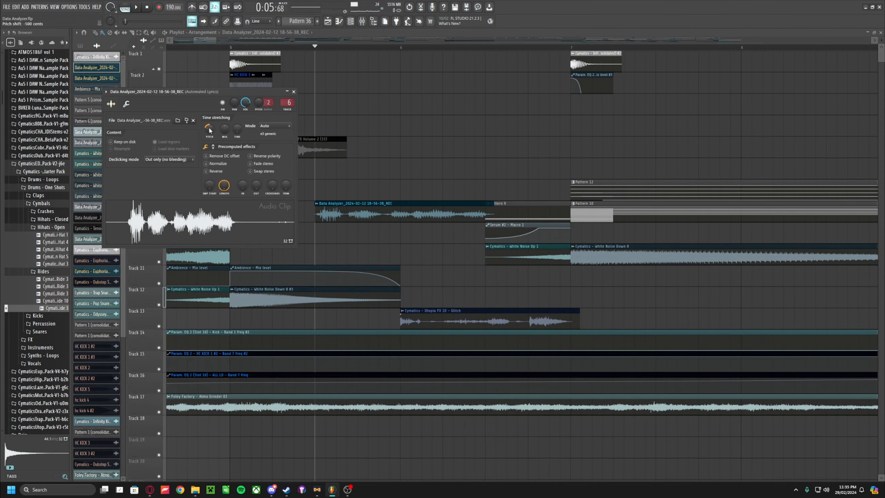
click(295, 93)
Open the first Fruity Convolver on the Automated Lyrics mixer track and audition its impulse.
click(362, 22)
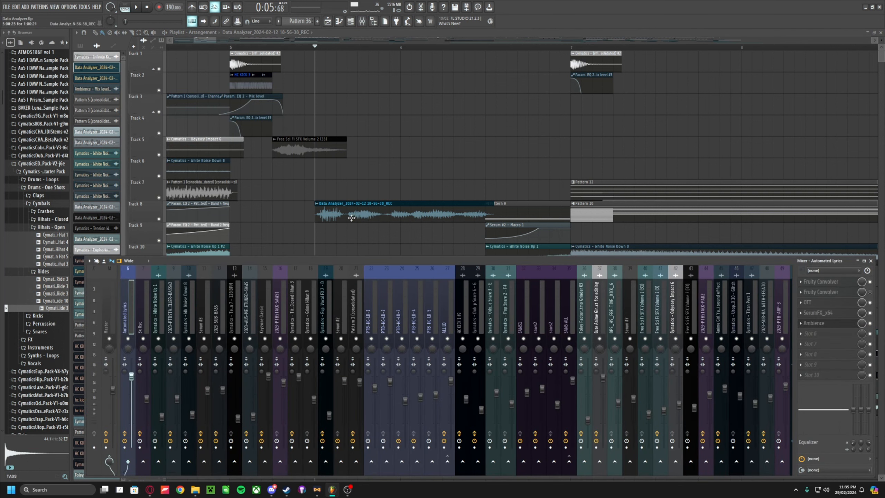
click(822, 283)
drag(558, 121, 464, 87)
click(381, 136)
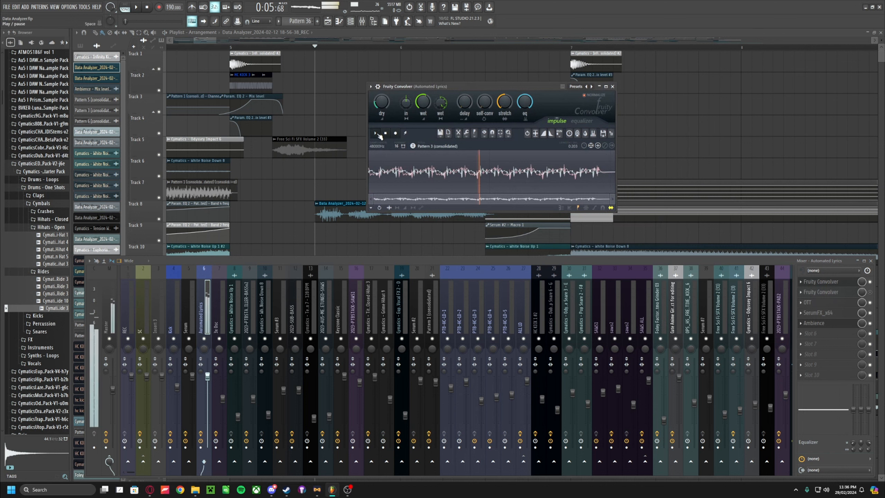
click(381, 136)
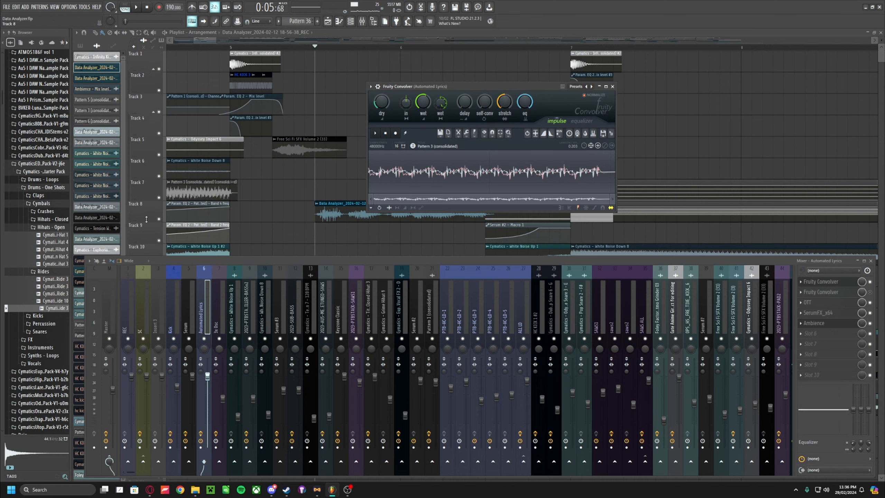
Solo Track 8 and play the recording with the first Fruity Convolver on the Automated Lyrics track open.
right_click(159, 219)
click(362, 21)
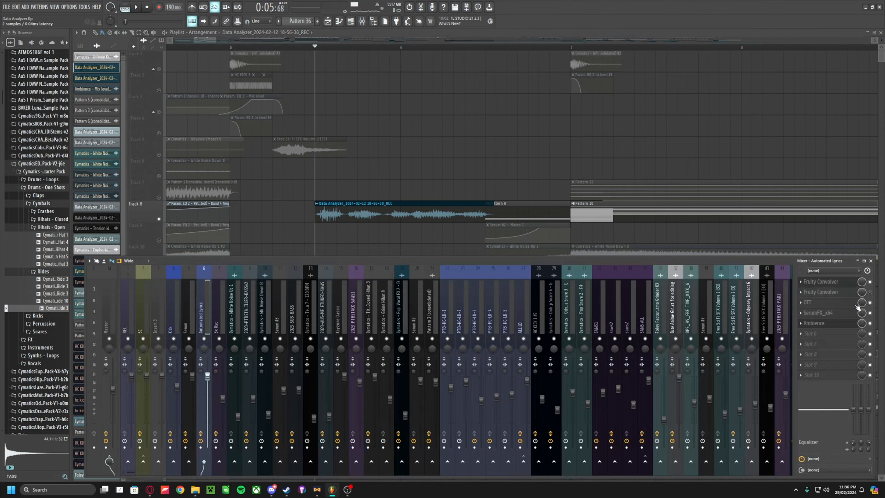
click(821, 282)
key(space)
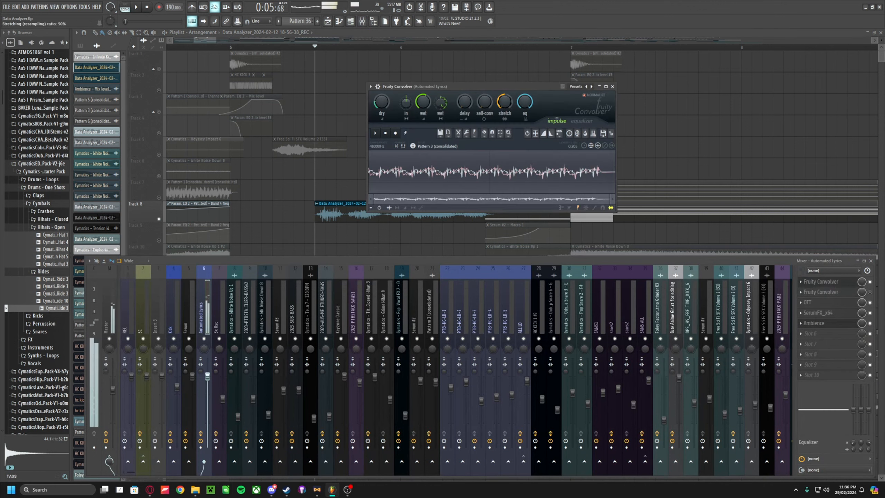
Try different stretch ratios on the Fruity Convolver, such as 160%, replaying the recording to compare them.
key(space)
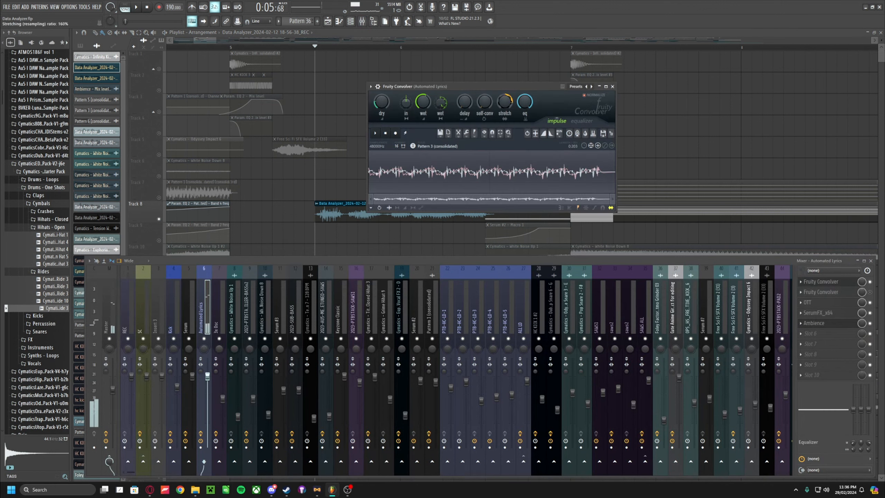
key(space)
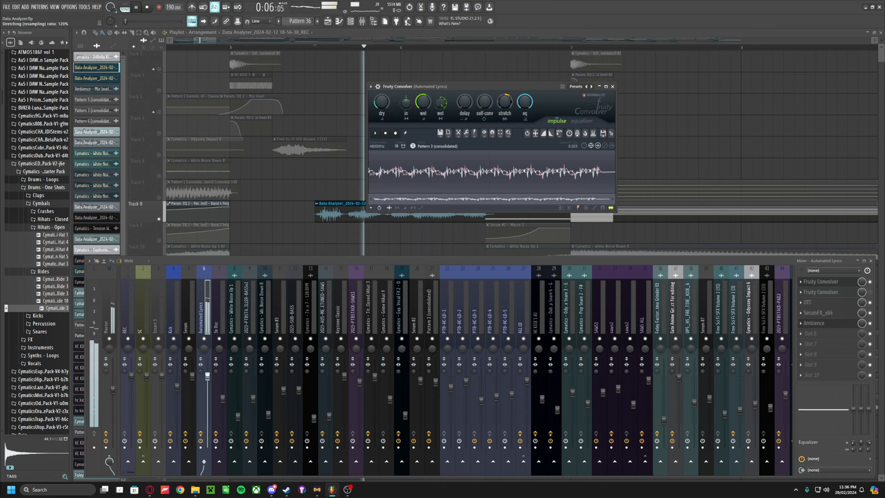
key(space)
key(space)
key(space)
key(space)
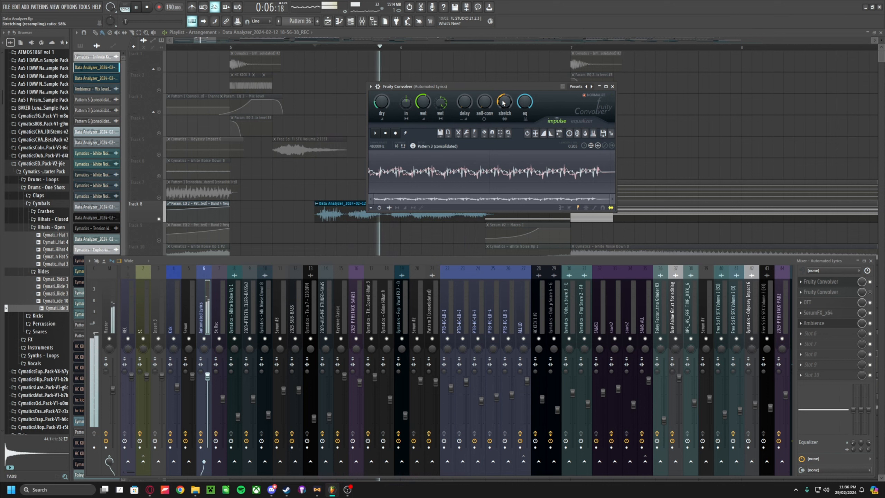
key(space)
key(space)
Readjust the Fruity Convolver's stretch amount while replaying the recording, and close the plugin.
drag(506, 107, 497, 104)
key(space)
key(space)
key(space)
key(space)
key(space)
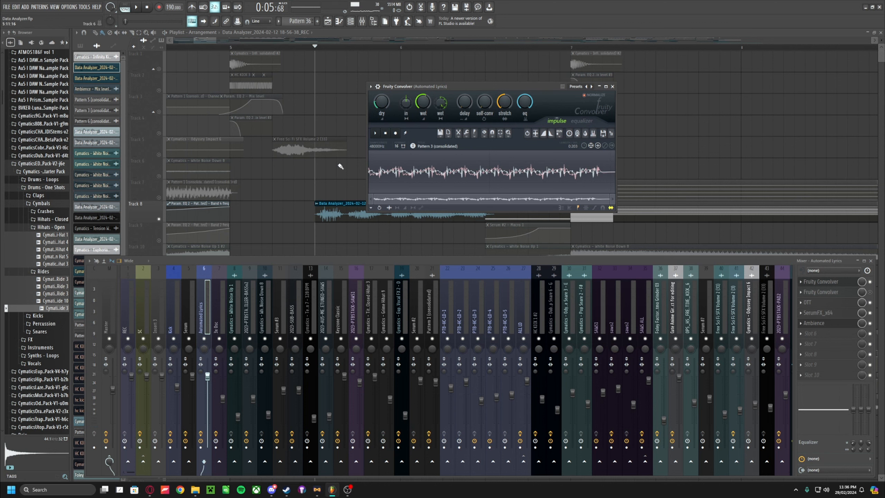
click(614, 87)
Review the OTT, SerumFX and Ambience effects on the Automated Lyrics mixer track, playing the recording through them.
click(812, 302)
click(812, 303)
click(819, 313)
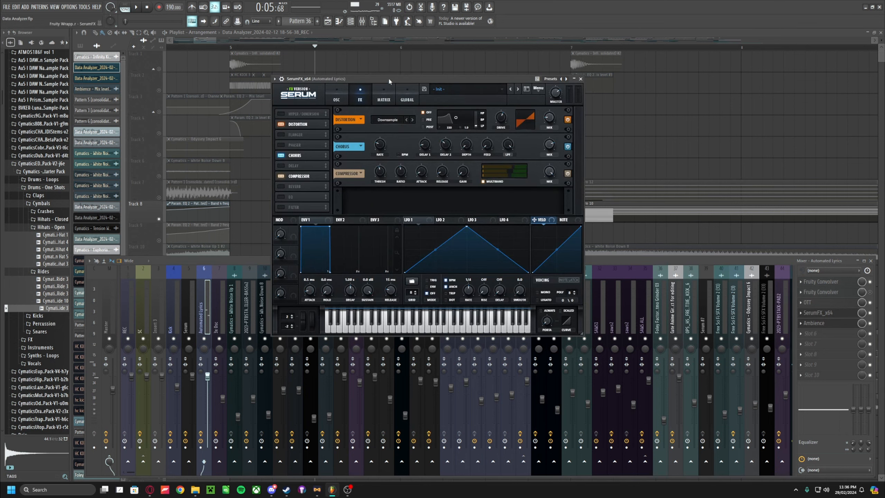
drag(389, 80, 439, 84)
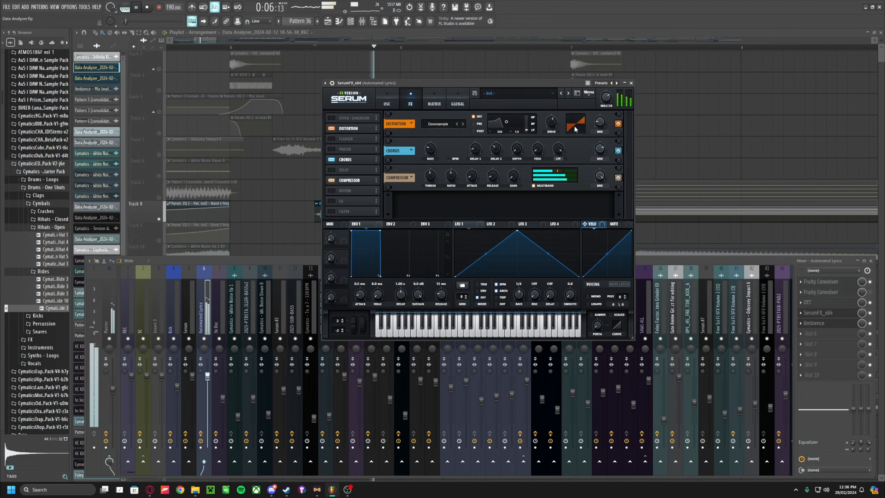
click(631, 83)
click(815, 323)
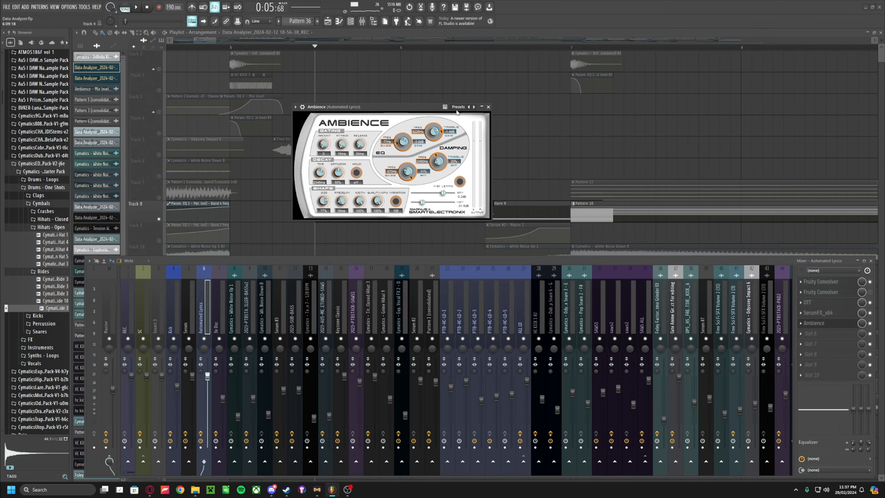
click(489, 107)
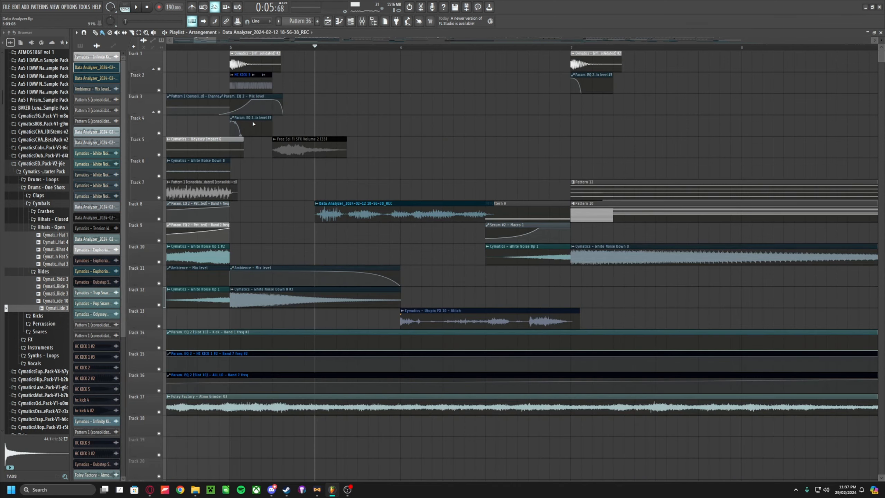
Preview the White Noise Down 8 #3, Utopia FX 10 - Glitch and White Noise Up 1 clips individually.
scroll(261, 272, down, 1)
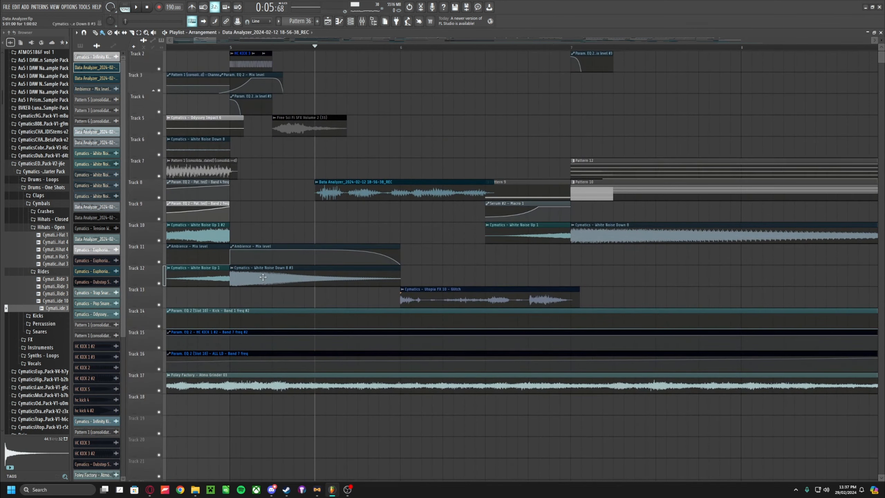
scroll(251, 266, down, 2)
alt+right_click(238, 279)
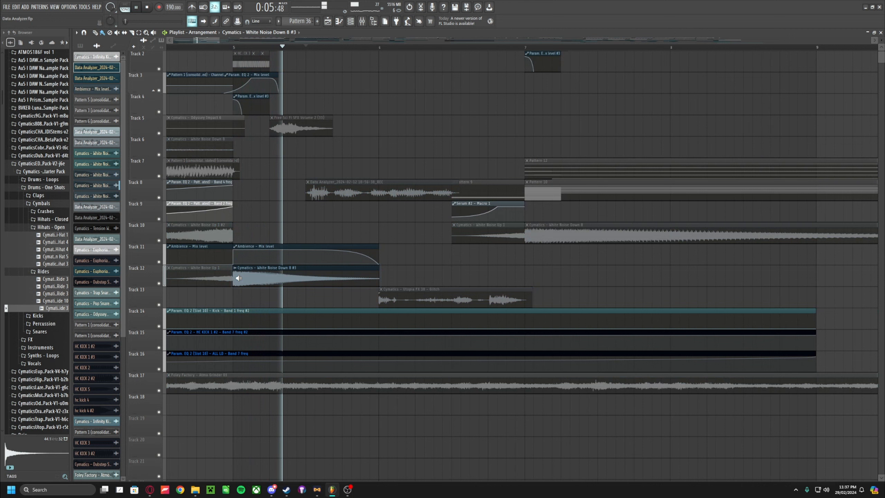
alt+right_click(388, 299)
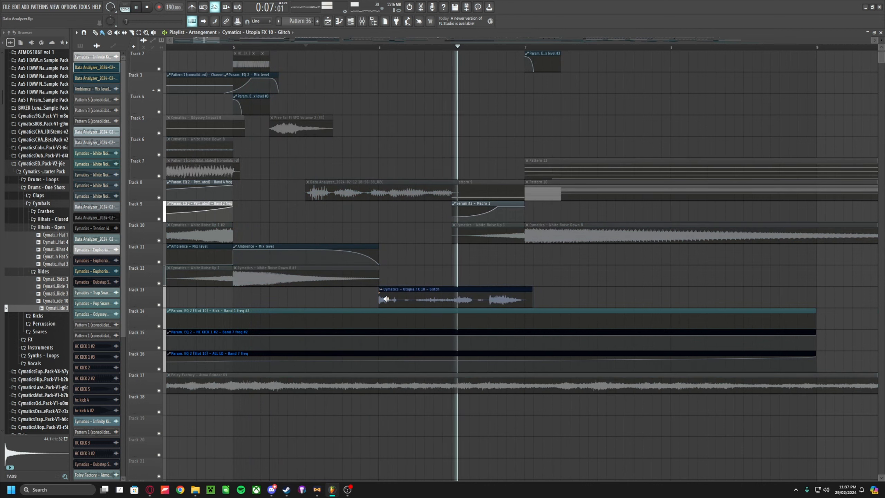
alt+right_click(469, 236)
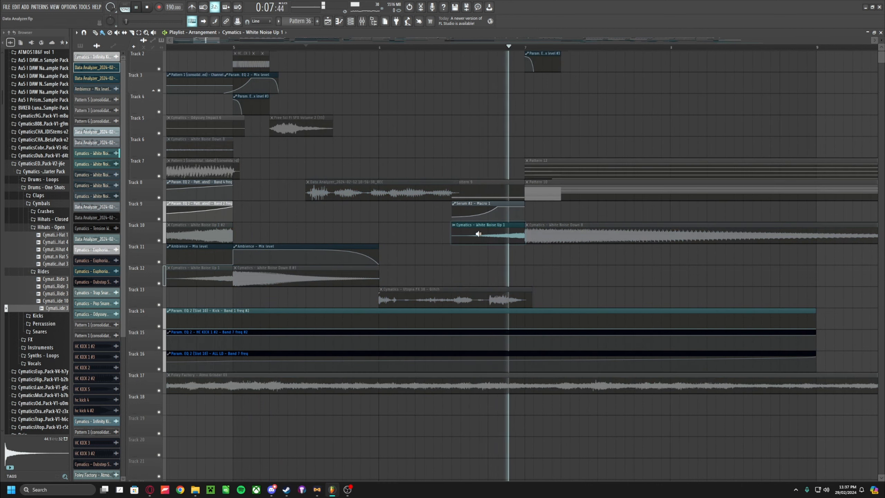
Play from the start of the Pattern 9 clip on Track 8 and open its Serum #2 notes in the piano roll.
scroll(279, 194, down, 3)
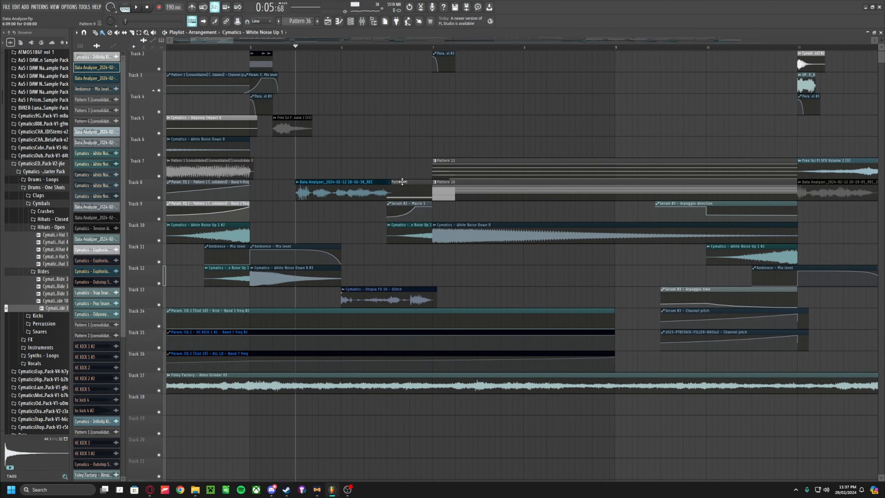
scroll(396, 181, up, 5)
click(380, 46)
scroll(383, 181, up, 2)
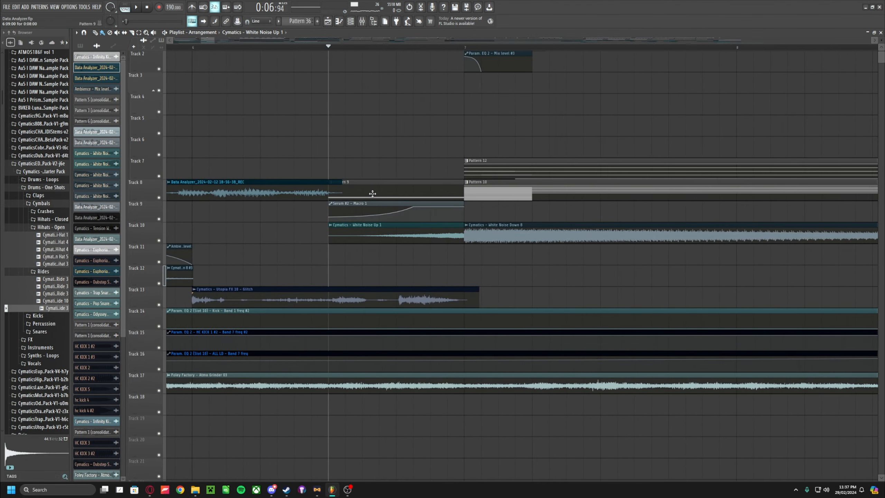
key(space)
key(space)
double_click(390, 191)
scroll(251, 66, down, 4)
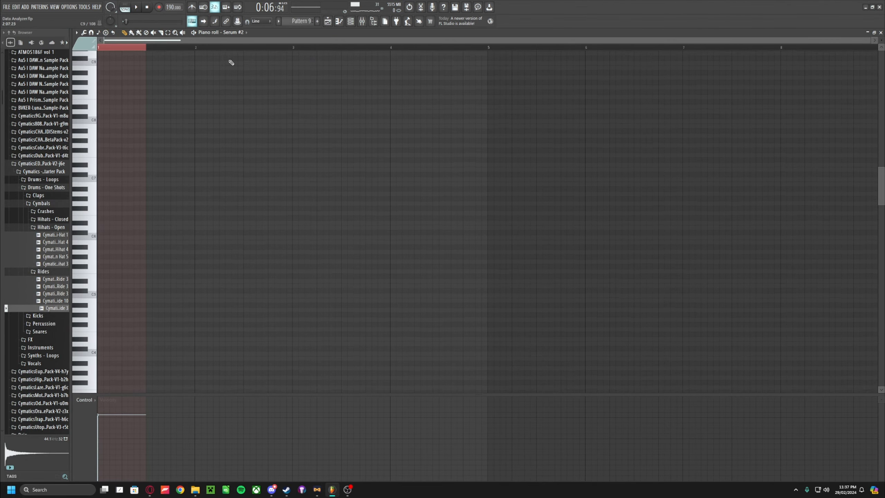
Open the Serum #2 synth from the channel rack, show its LFO 2 and play Pattern 9.
key(l)
key(F6)
click(356, 260)
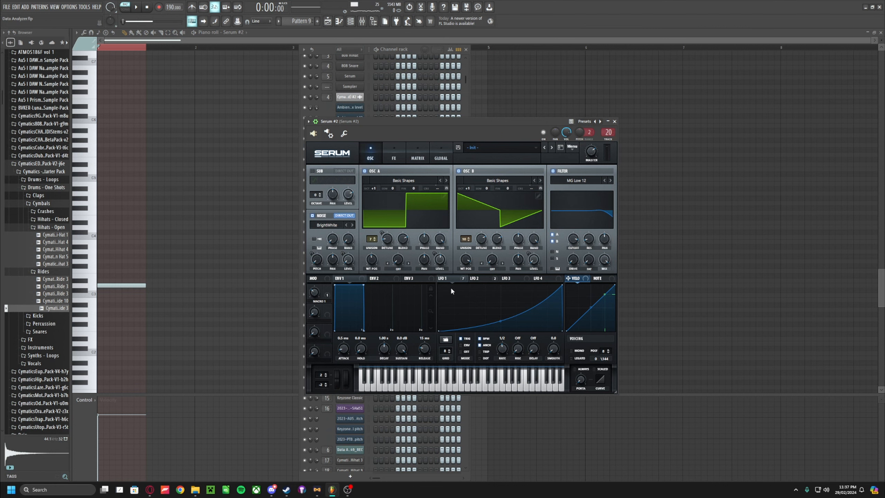
click(476, 279)
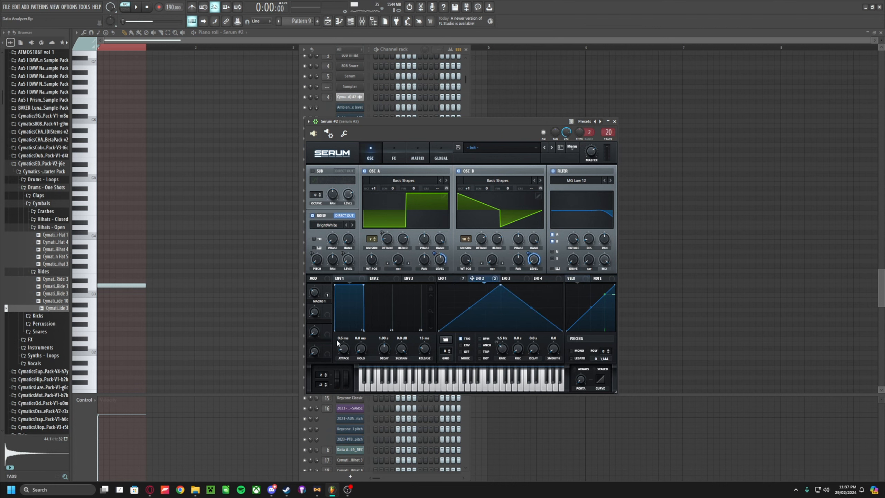
key(space)
drag(315, 278, 314, 311)
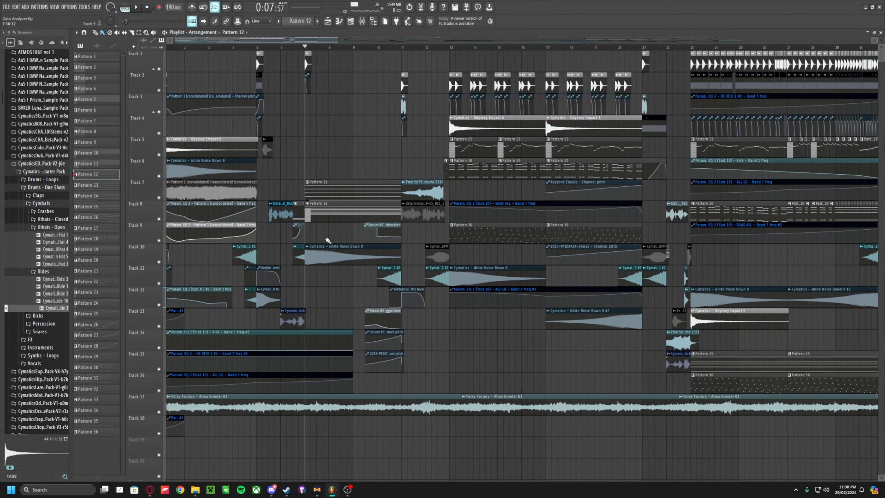
Open Pattern 12 from Track 7 and play it with the channel rack showing its instruments.
scroll(325, 188, up, 4)
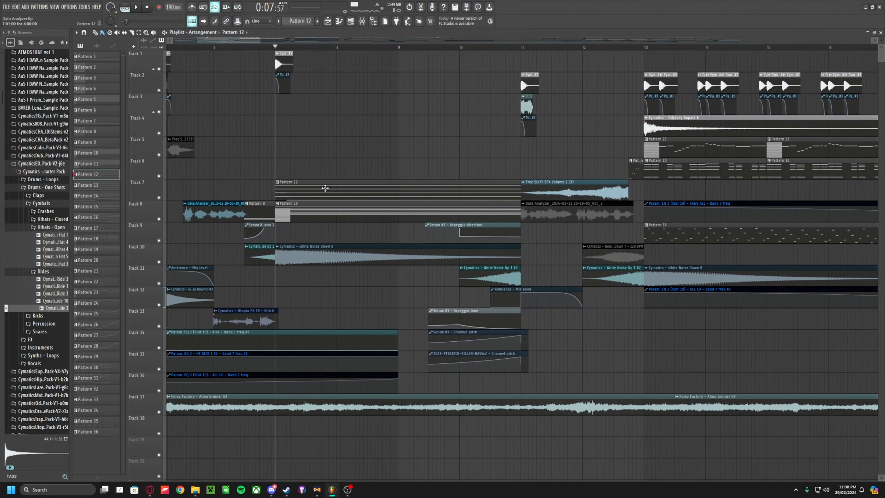
double_click(325, 189)
scroll(231, 164, up, 2)
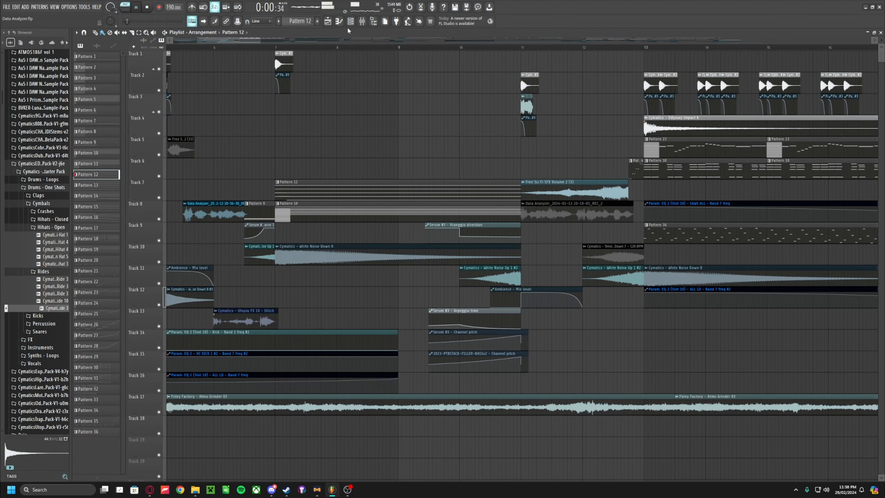
click(350, 21)
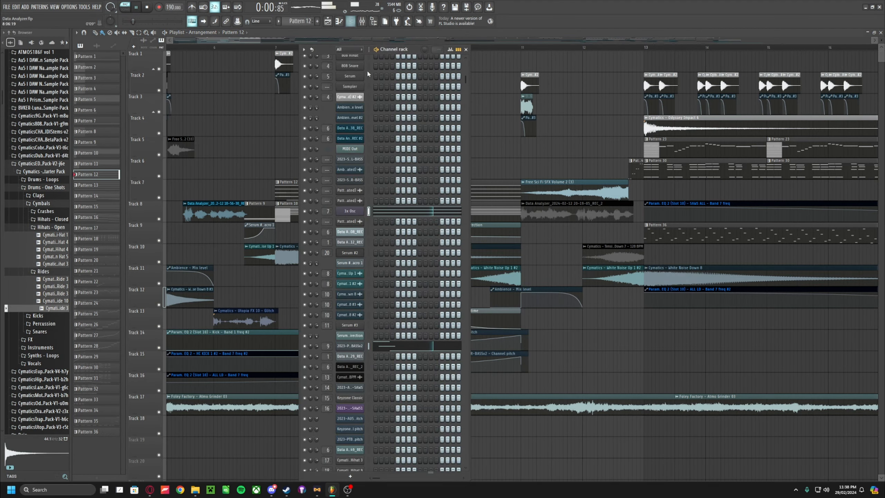
key(space)
Inspect the 3x Osc channel's settings pages and oscillators, playing Pattern 12 through it.
click(355, 213)
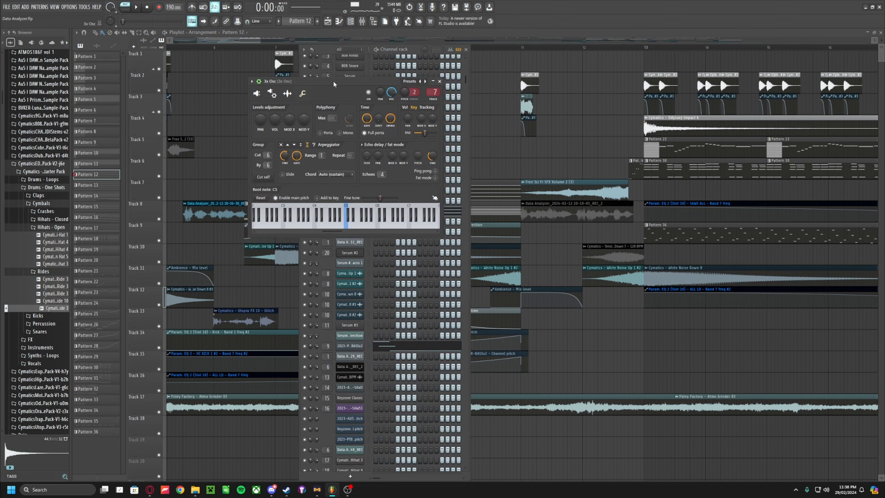
drag(333, 84, 415, 127)
click(356, 137)
click(370, 136)
click(338, 136)
click(354, 136)
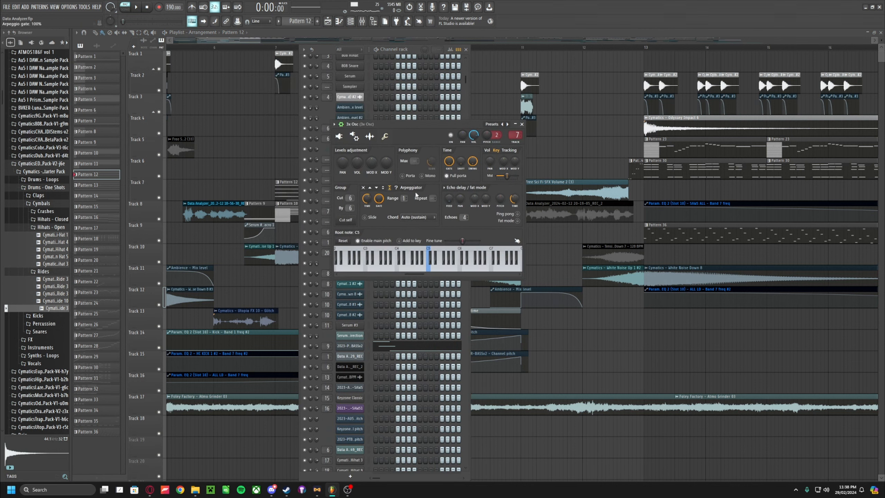
key(space)
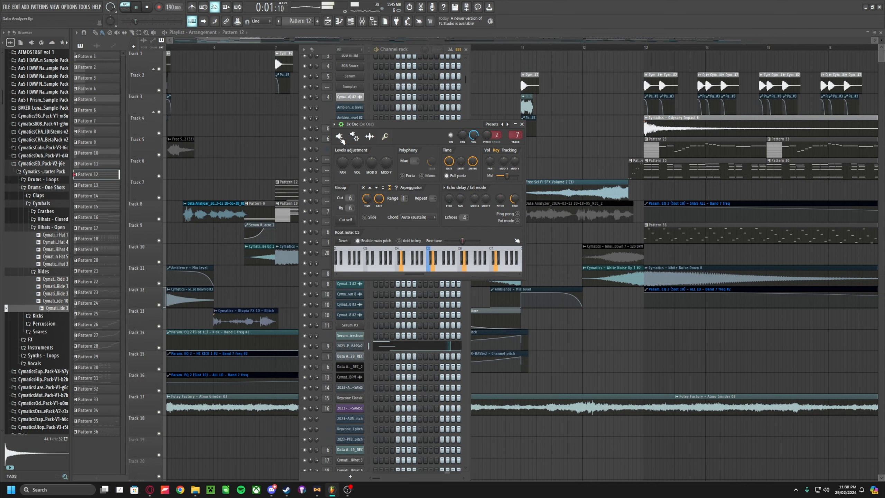
key(space)
click(340, 137)
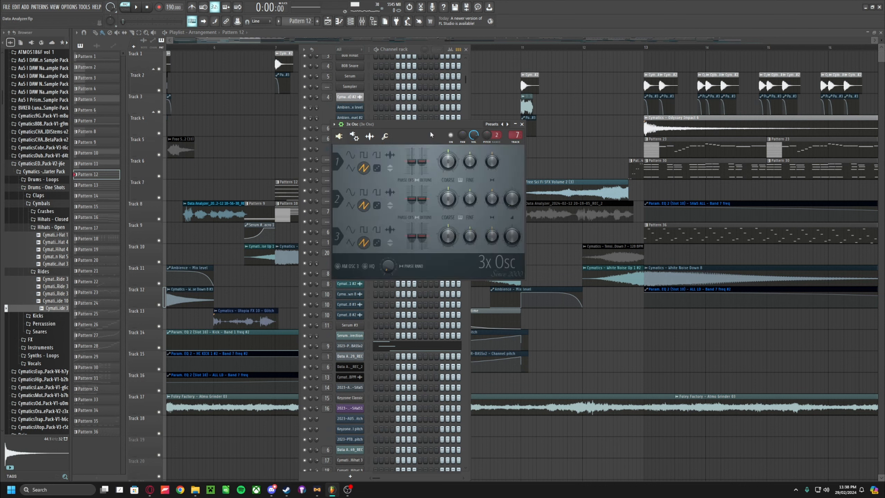
Open the 2023-PTBSTACK-FILLER-BASSv2 Serum channel and sound a test note.
click(352, 347)
key(z)
click(231, 357)
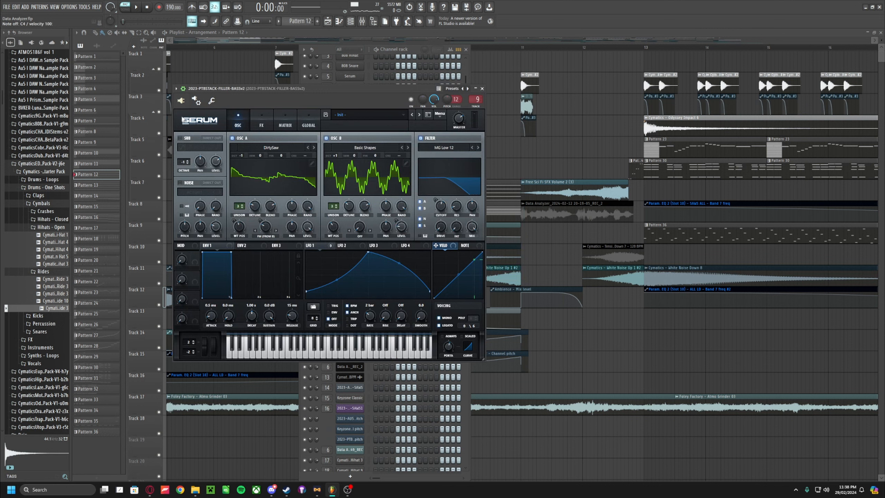
Play the arrangement from bar 7 and examine Pattern 10's notes in the piano roll.
right_click(228, 71)
scroll(295, 140, up, 4)
click(269, 48)
key(space)
key(space)
double_click(344, 219)
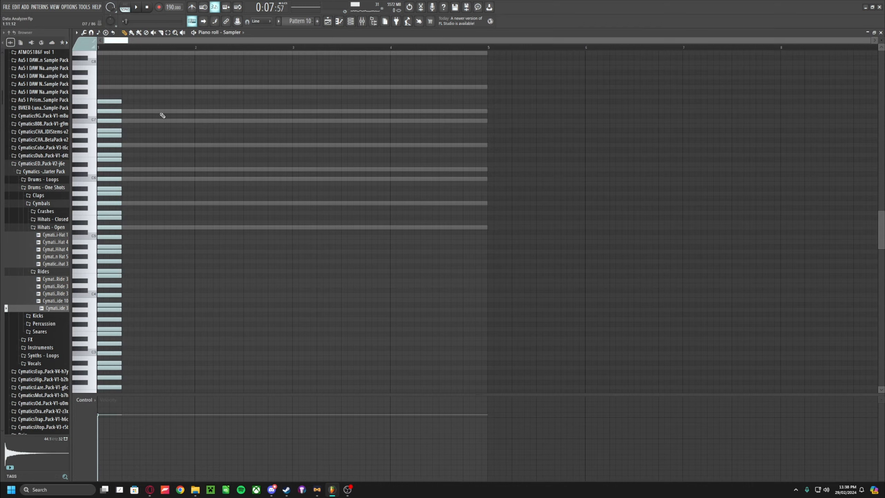
scroll(164, 122, up, 3)
double_click(169, 131)
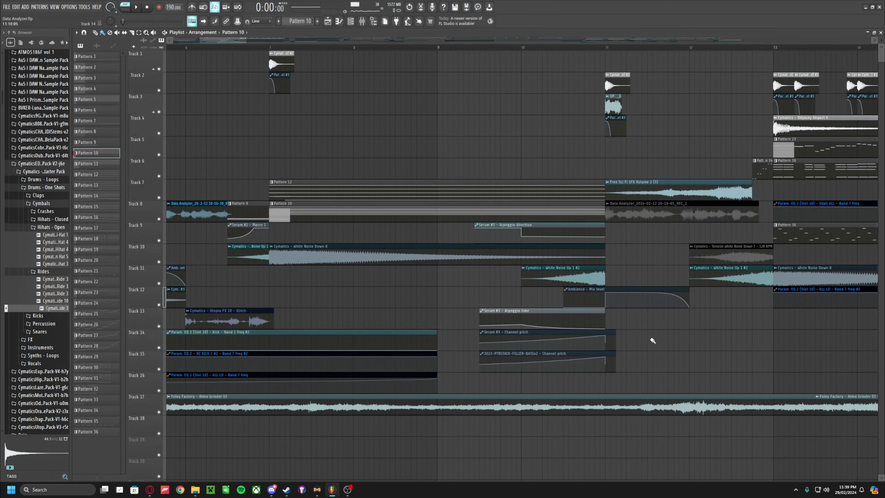
Play the arrangement from bar 9 through the Serum #3 arpeggio and pitch automation, with Tracks 1–3 and 7 muted.
scroll(653, 340, up, 2)
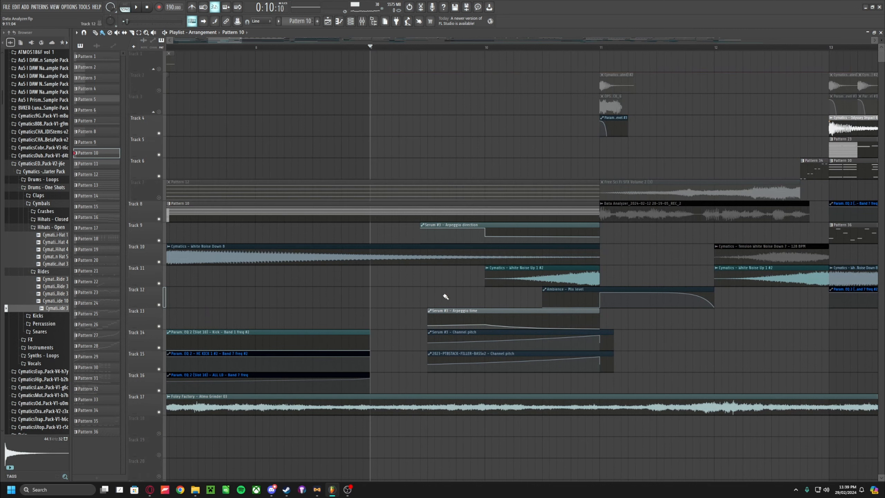
key(space)
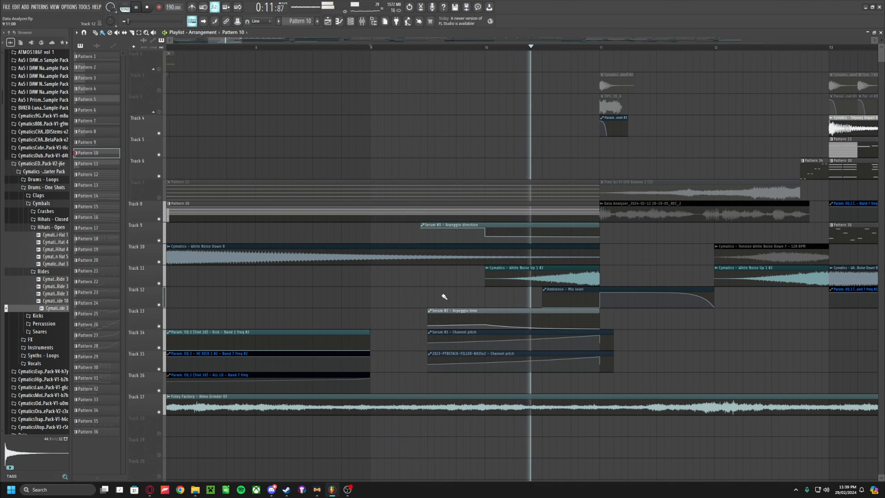
key(space)
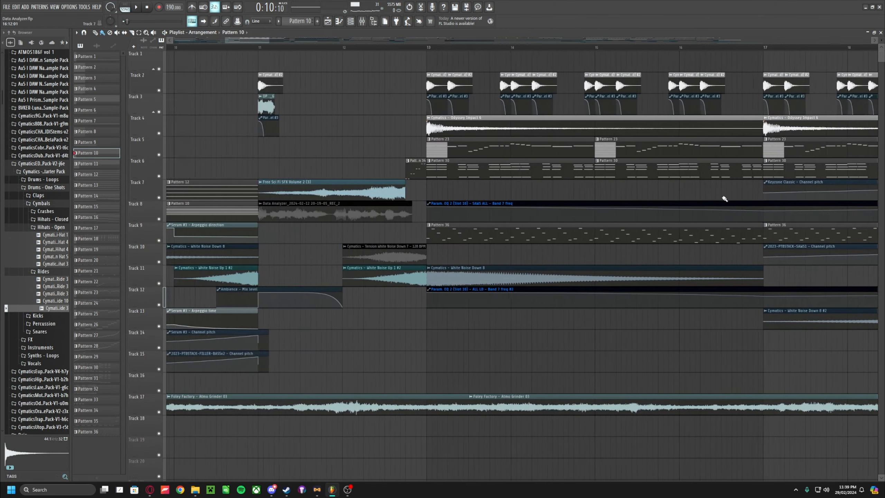
Solo-preview the Data Analyzer recording on Track 8 and the Free Sci Fi SFX Volume 2 (3) clip from bar 11.
scroll(413, 155, down, 6)
click(331, 47)
scroll(359, 189, up, 3)
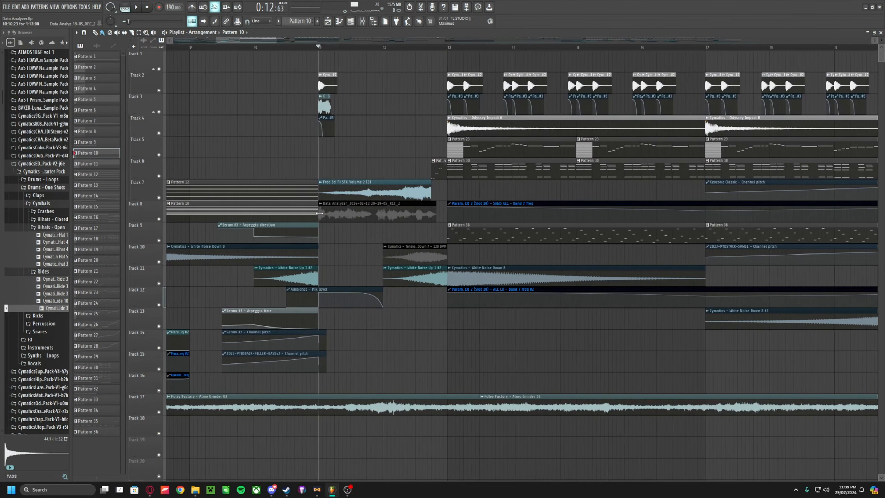
alt+right_click(326, 215)
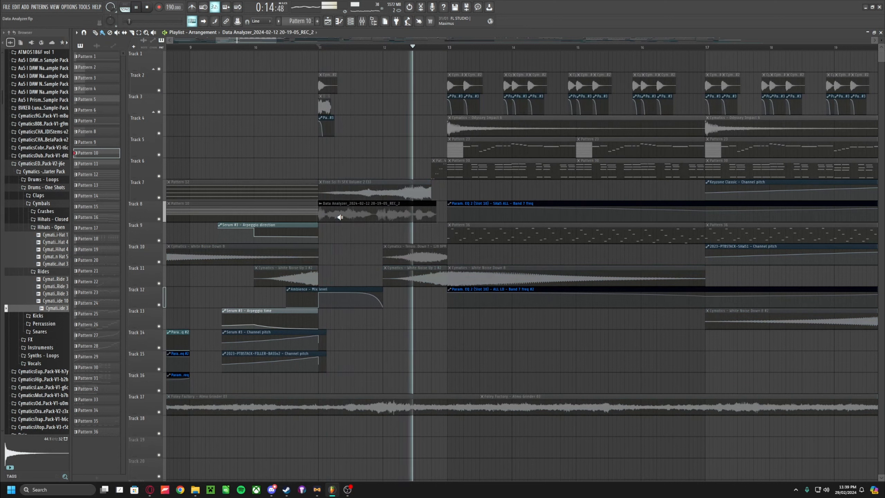
alt+right_click(331, 189)
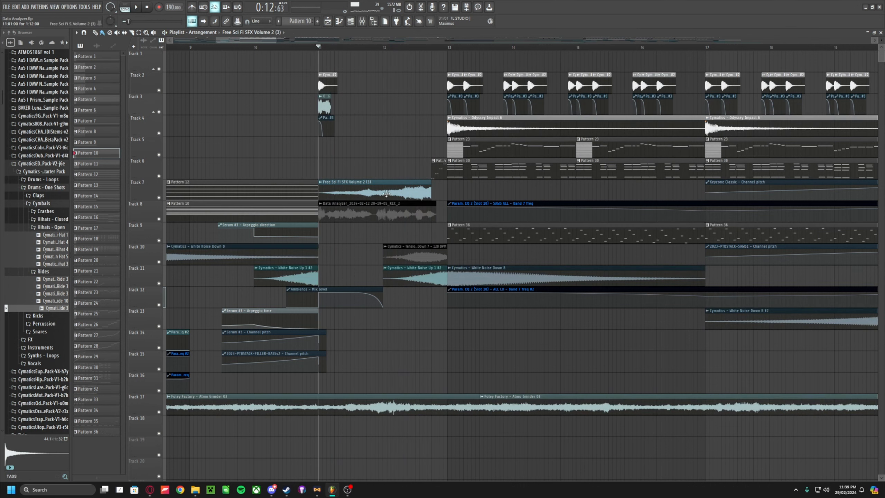
Solo-preview the OPS_HS_FREE_2_CREATIVE_KICK_6, Tension White Noise Down 7 - 128 BPM and White Noise Up 1 #2 clips.
scroll(341, 105, up, 4)
alt+right_click(294, 106)
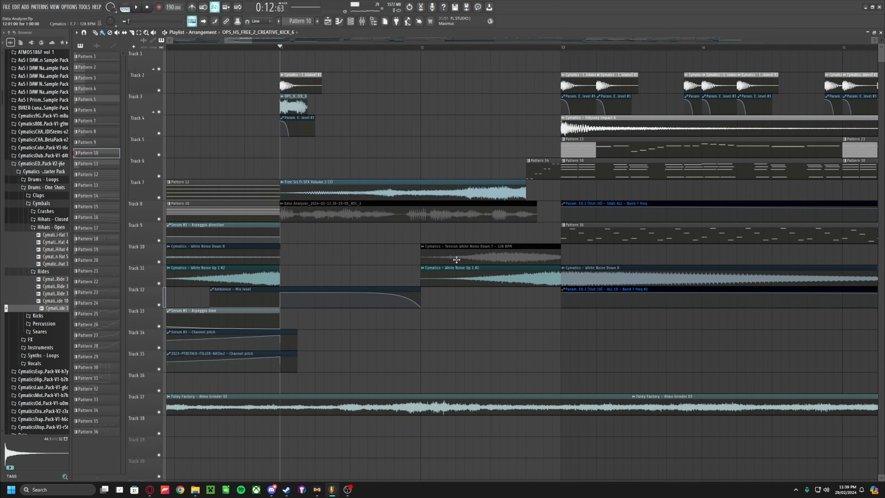
alt+right_click(486, 257)
click(460, 281)
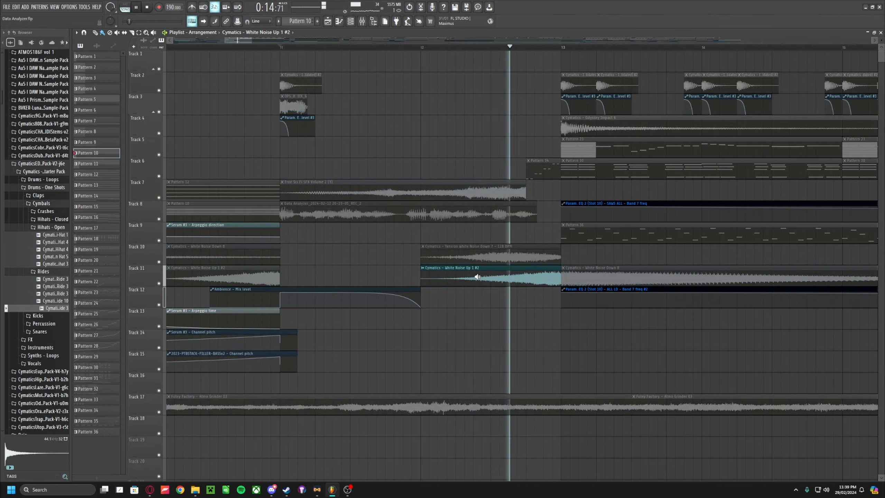
Open Pattern 34's Serum #7 notes from Track 6 in the piano roll and play the pattern.
scroll(550, 170, up, 2)
double_click(461, 170)
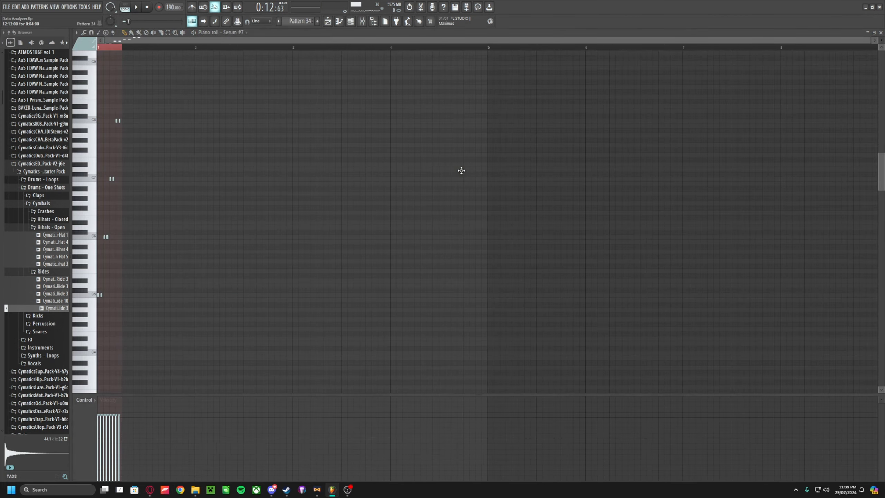
click(125, 7)
scroll(154, 134, down, 2)
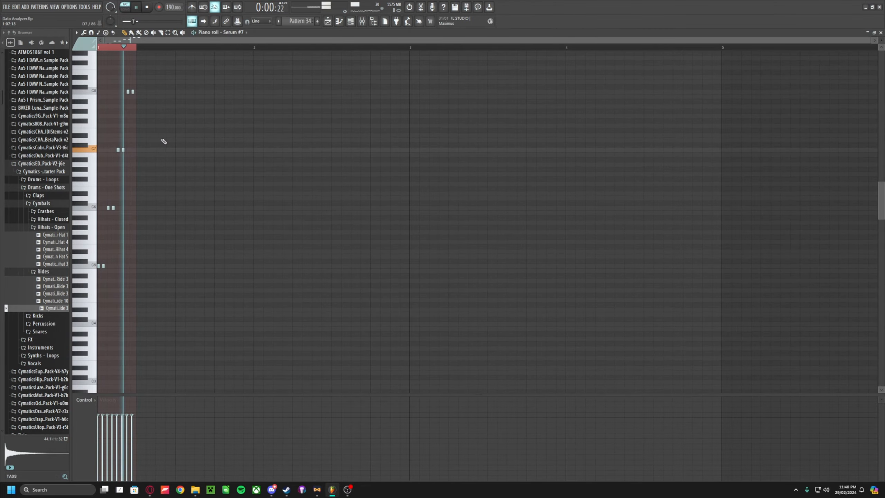
Open Serum #7 from the channel rack, review its FX and OSC pages, and replay Pattern 34.
key(F6)
scroll(424, 268, down, 8)
scroll(409, 295, up, 8)
scroll(402, 274, up, 1)
click(345, 106)
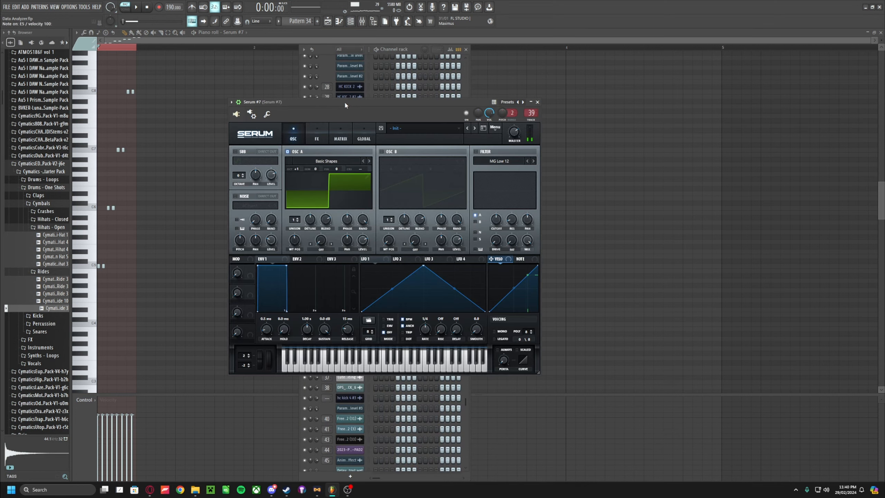
key(x)
click(313, 138)
click(295, 136)
right_click(571, 214)
key(space)
key(space)
Return to the playlist and open Pattern 23's PTB-HC-LD-1 notes from Track 5 in the piano roll.
click(328, 21)
scroll(431, 138, down, 5)
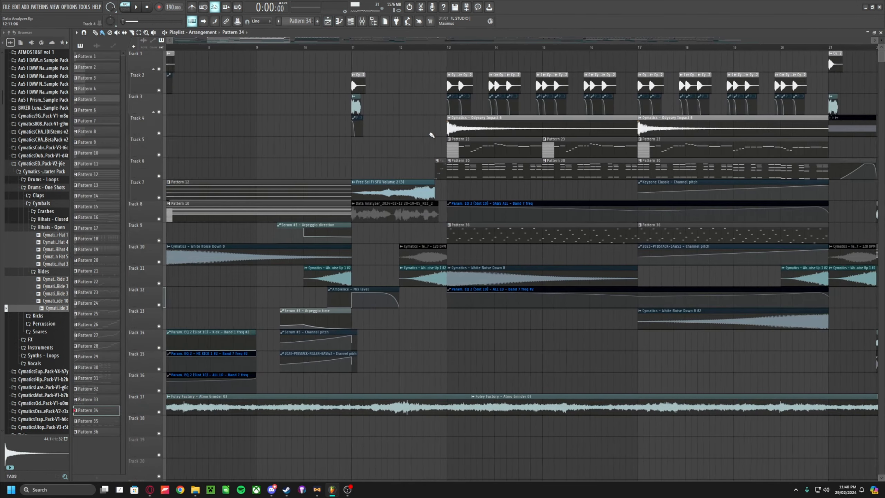
scroll(383, 72, down, 1)
scroll(543, 139, up, 1)
scroll(495, 168, down, 5)
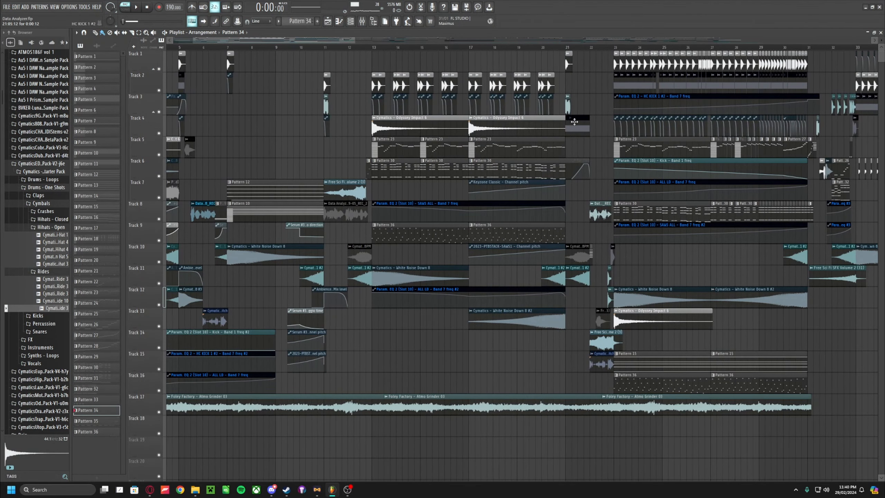
scroll(445, 157, up, 2)
scroll(321, 139, up, 2)
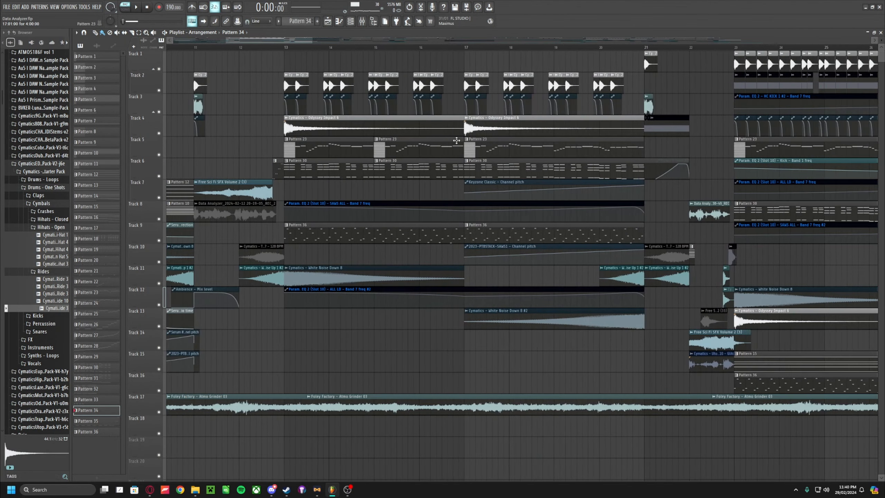
double_click(323, 148)
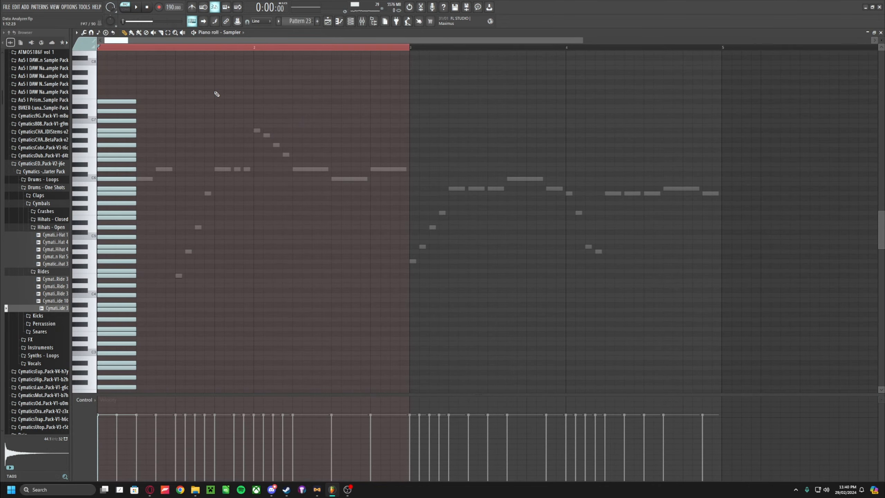
right_click(163, 169)
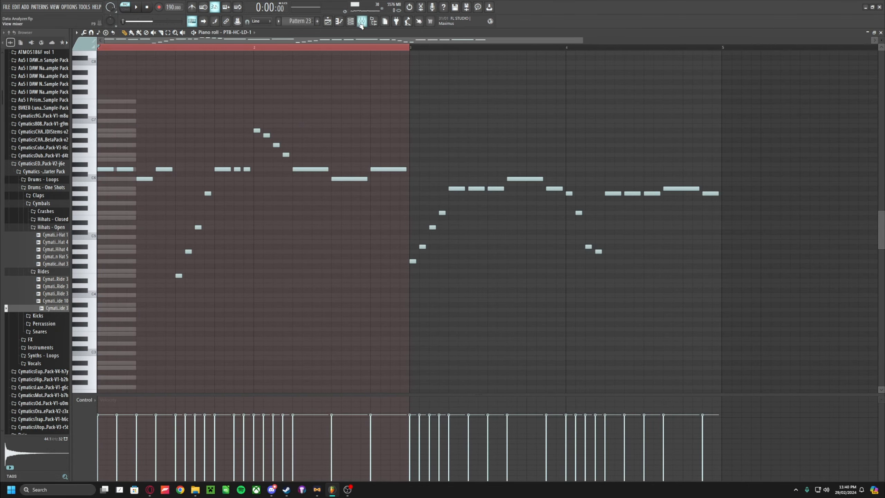
Show the five PTB-HC-LD lead layers in the channel rack and play Pattern 23.
click(350, 21)
scroll(384, 217, down, 8)
scroll(391, 221, up, 3)
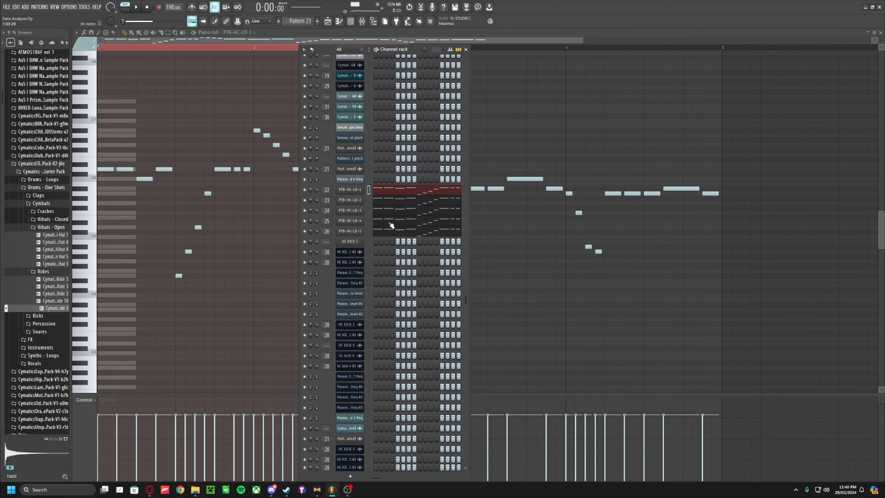
key(space)
key(space)
Audition the PTB-HC-LD-2 to PTB-HC-LD-5 lead layers soloed one at a time in Pattern 23.
key(space)
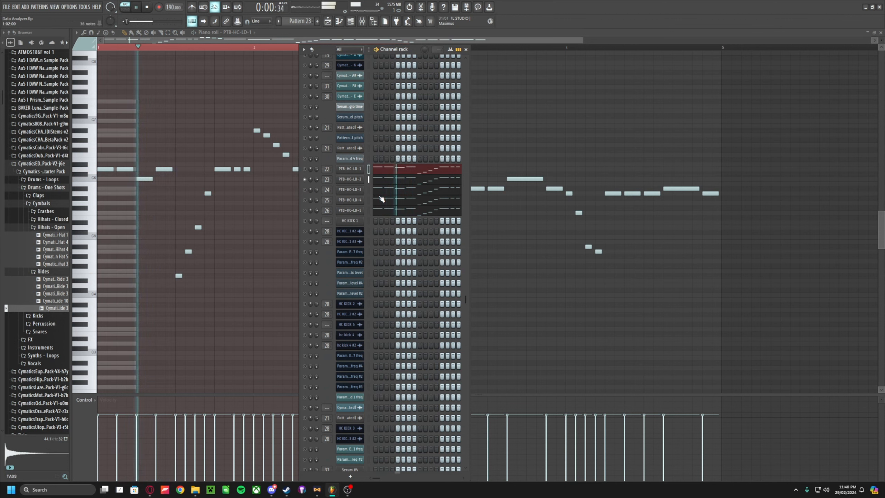
key(space)
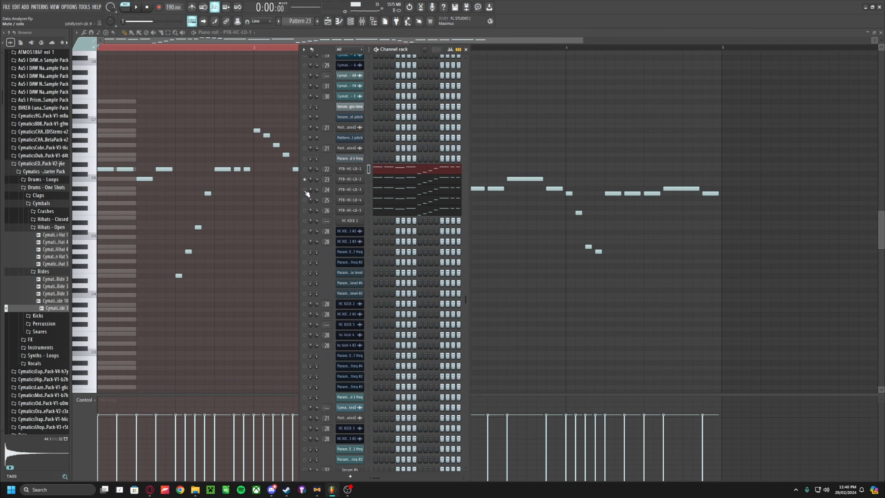
right_click(305, 190)
key(space)
key(space)
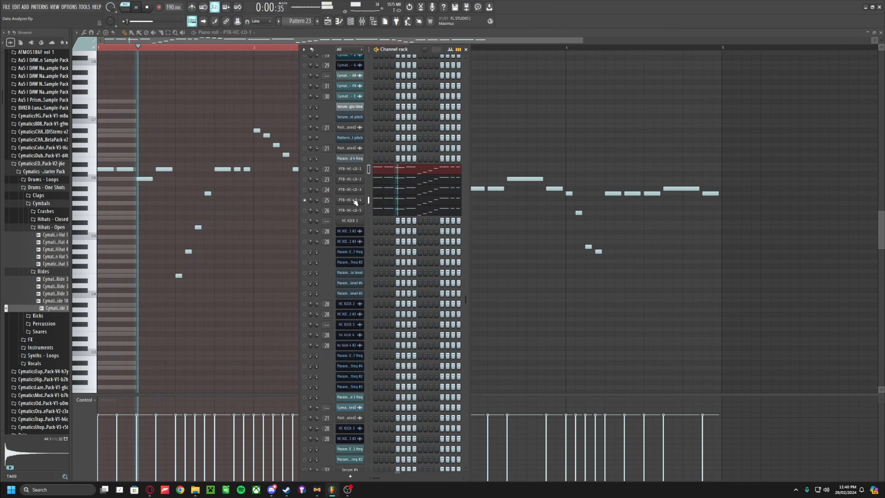
key(space)
key(space)
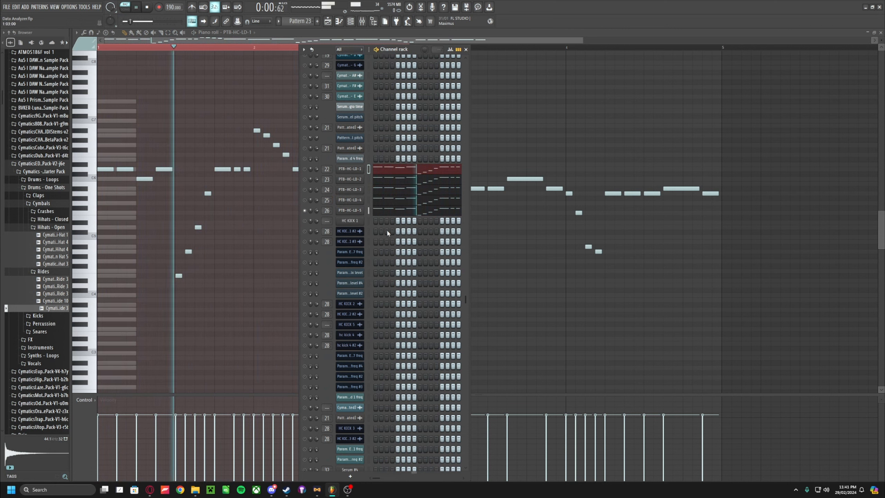
key(space)
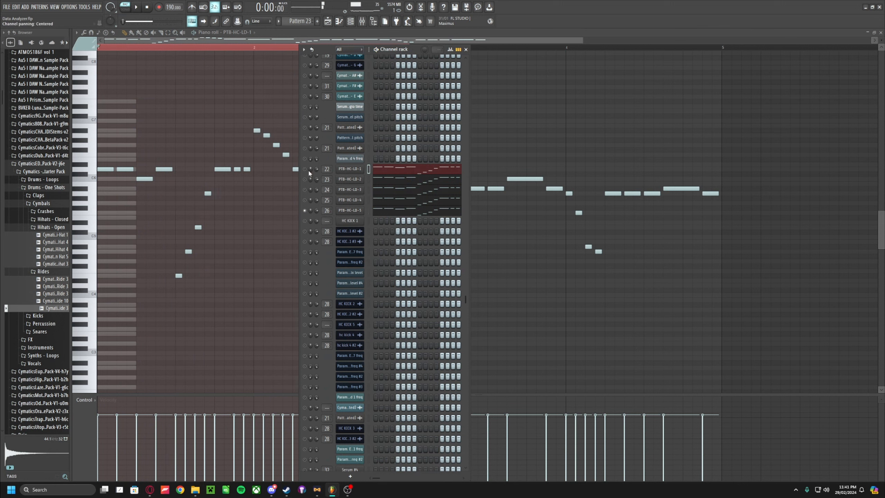
Review the Serum settings of the PTB-HC-LD lead layers one at a time, starting with PTB-HC-LD-1.
key(space)
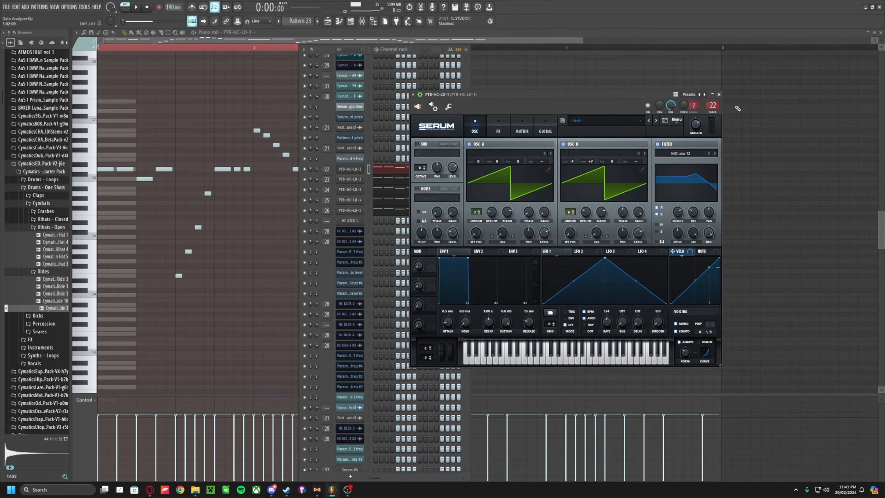
click(719, 94)
click(350, 179)
drag(400, 106, 617, 74)
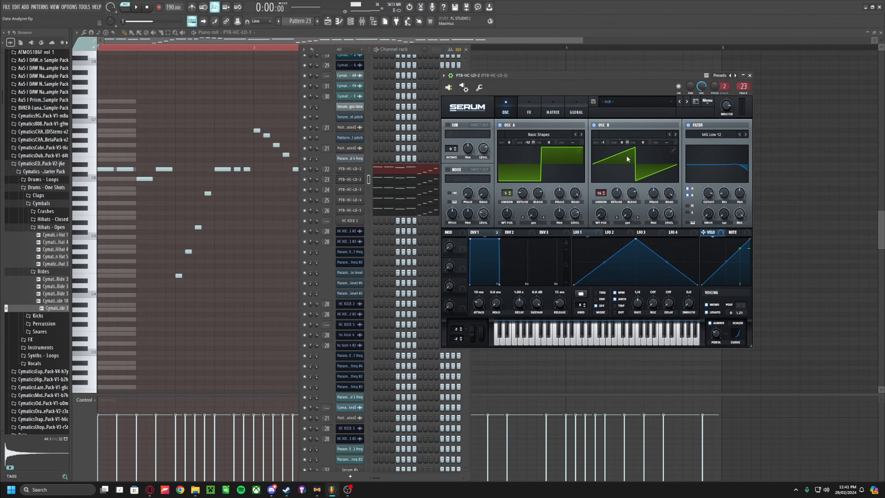
click(752, 76)
click(352, 190)
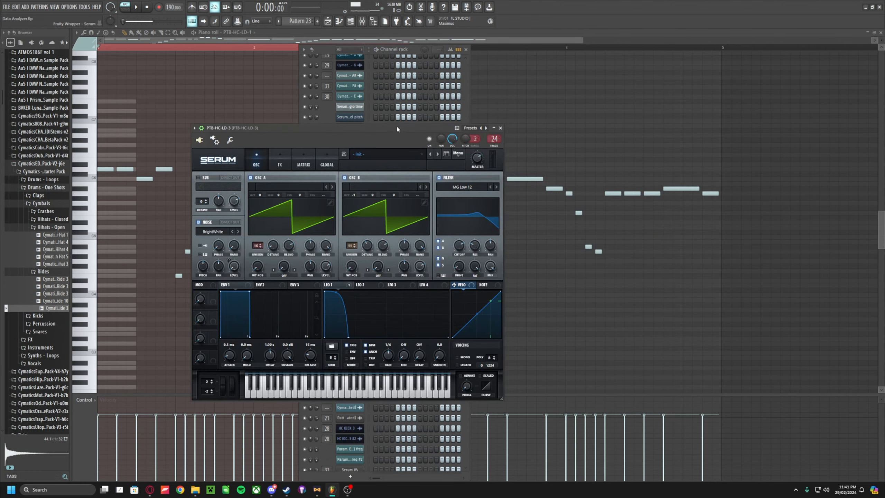
drag(395, 130, 694, 91)
key(Escape)
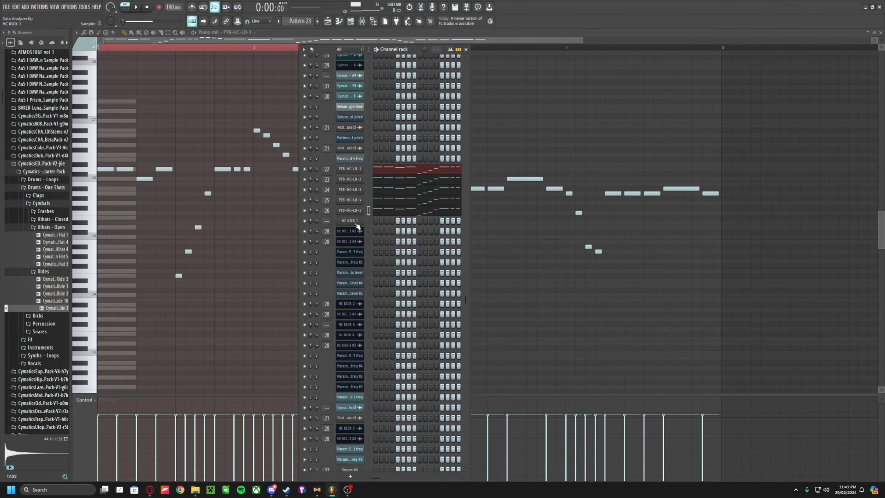
key(Escape)
Return to the playlist, open Pattern 30's Serum #4 notes from Track 6 in the piano roll, and play them.
click(334, 21)
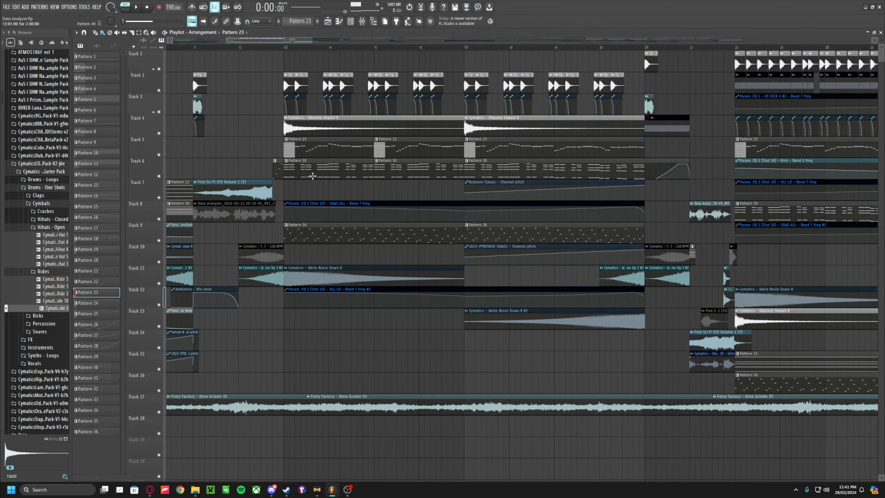
double_click(312, 170)
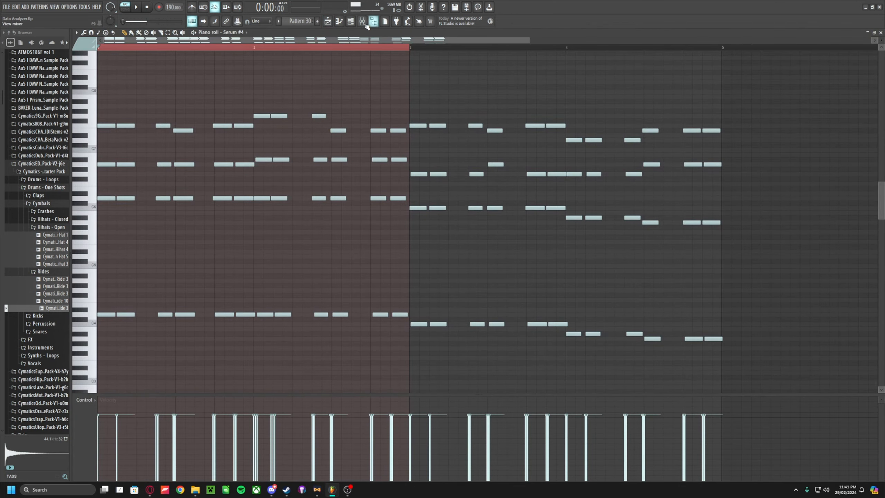
key(space)
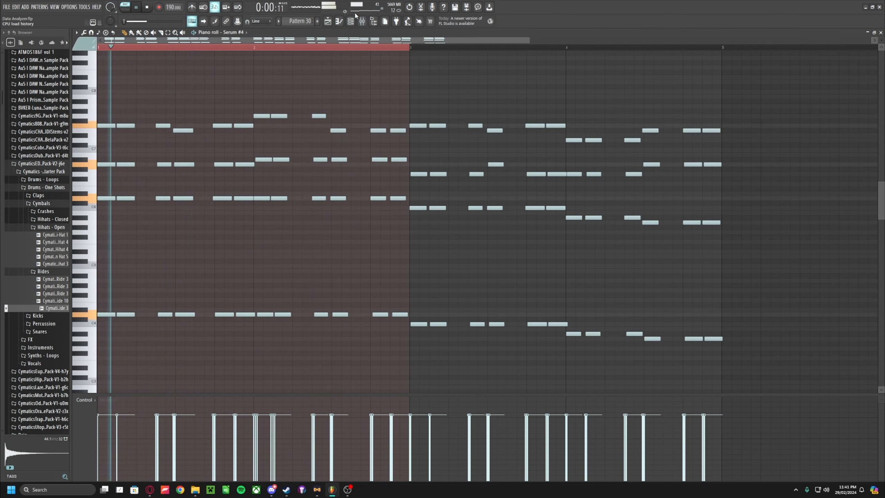
click(369, 22)
key(space)
Show Pattern 30's three Serum layers in the channel rack and open Serum #4's synth settings.
click(351, 21)
scroll(364, 251, down, 7)
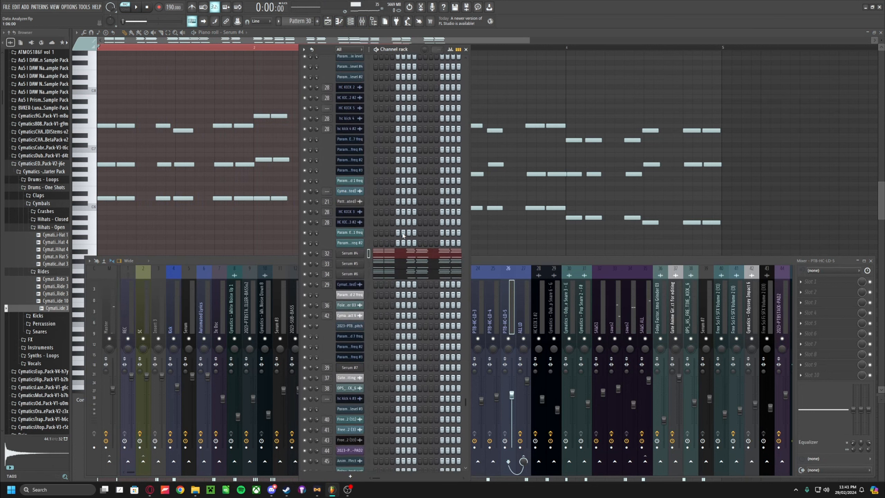
click(359, 252)
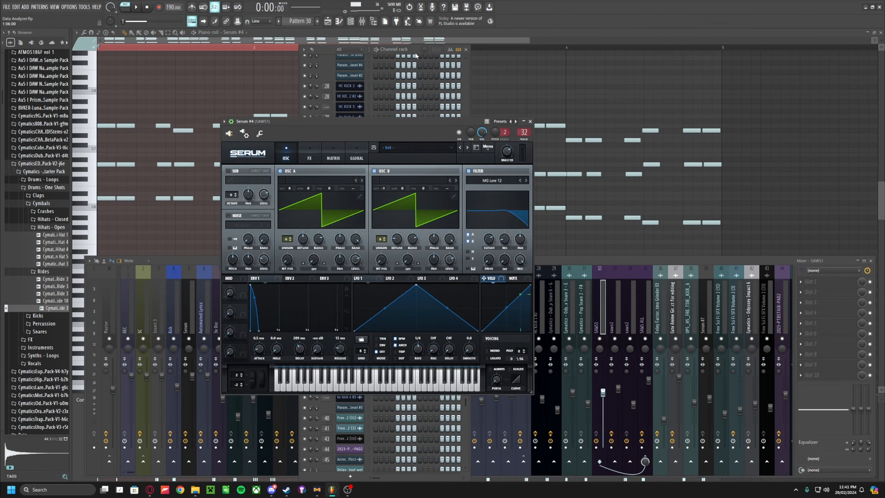
click(406, 78)
Audition Serum #4, Serum #5 and Serum #6 soloed one at a time in Pattern 30.
key(space)
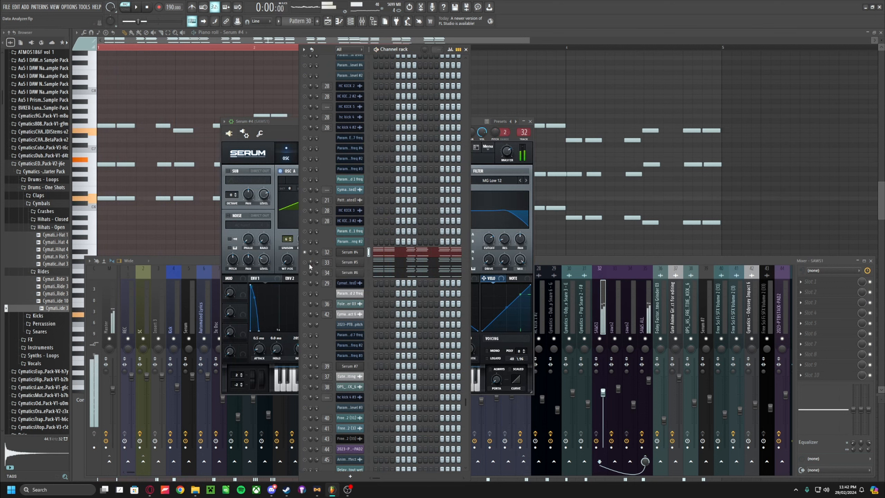
key(space)
key(space)
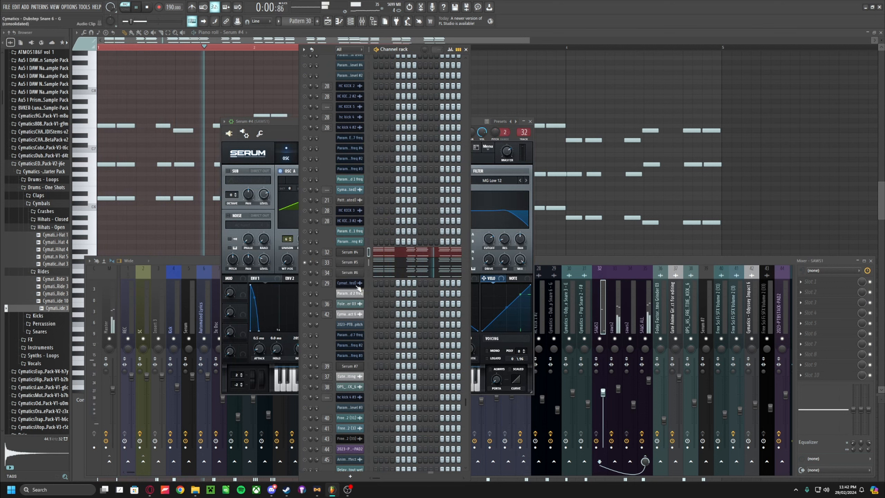
key(space)
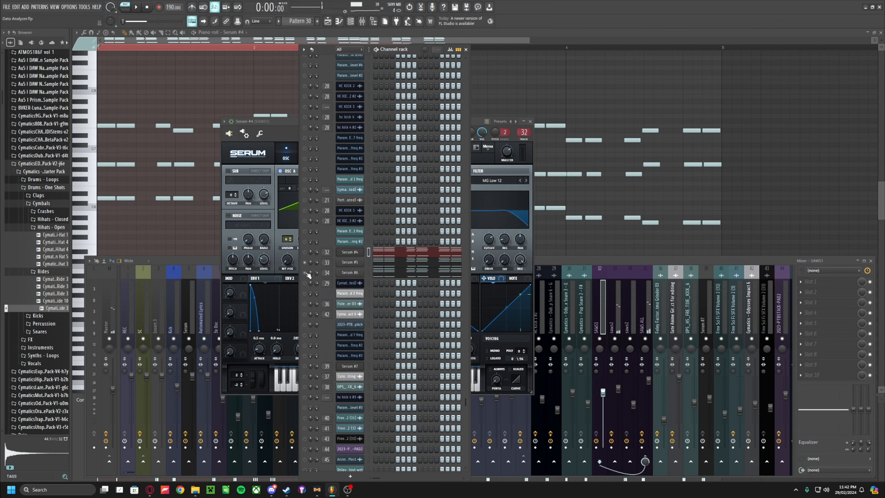
key(space)
key(space)
Review the oscillator settings of Serum #6, Serum #5 and Serum #4, closing each synth after viewing.
click(359, 273)
click(534, 95)
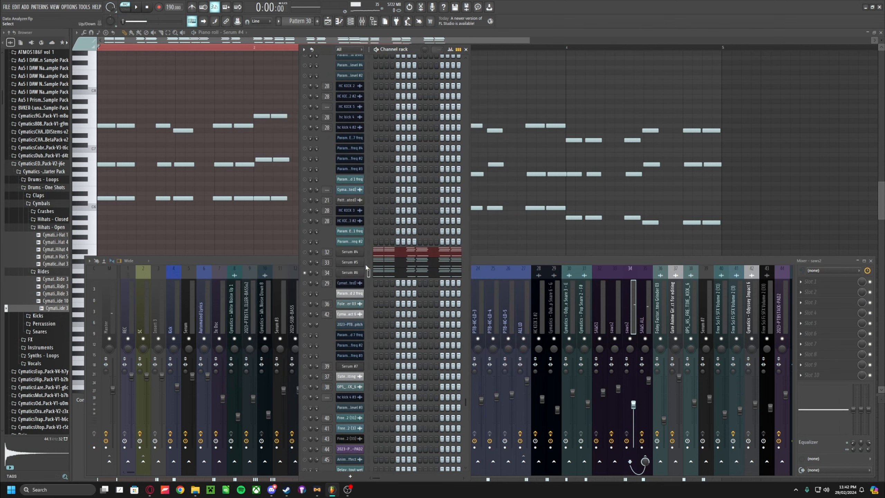
click(358, 263)
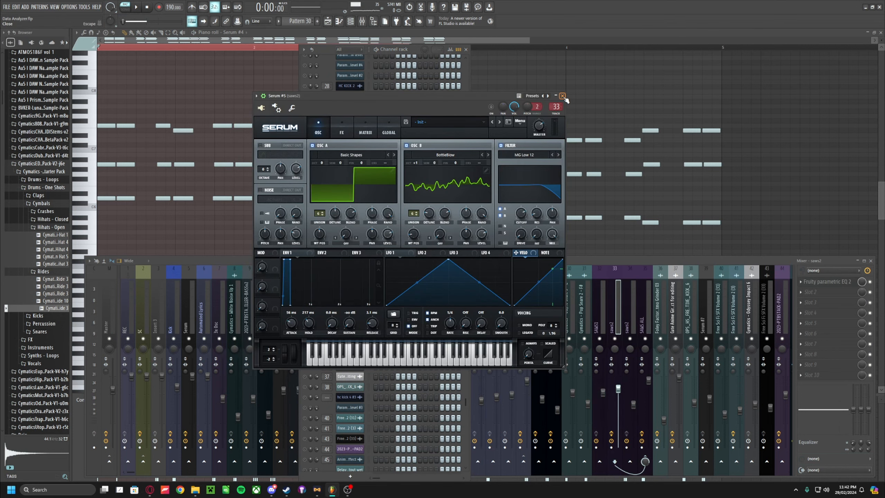
click(562, 96)
click(348, 254)
click(532, 122)
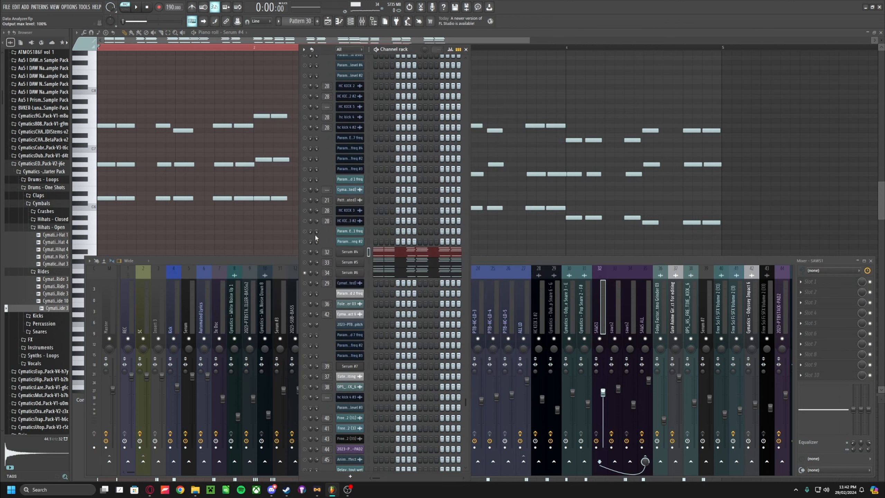
Close the open windows, open Pattern 36's 2023-ARP-1 notes from Track 9 in the piano roll, and play them.
key(F12)
double_click(309, 235)
key(space)
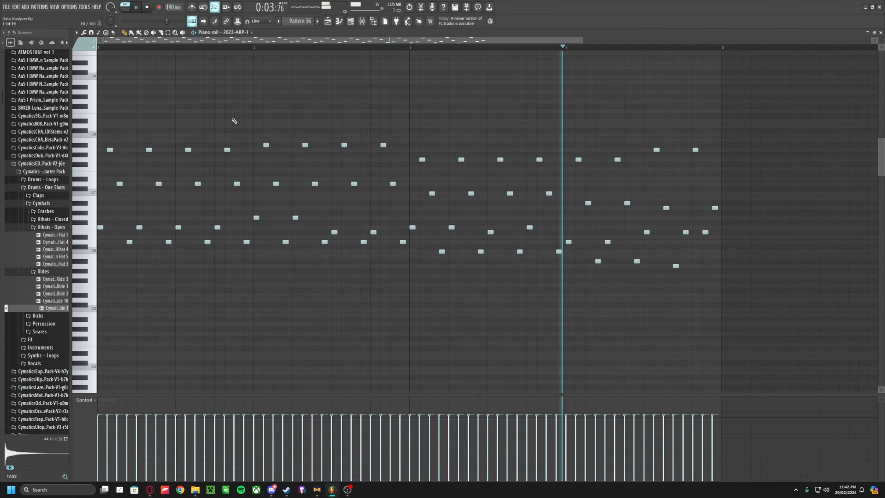
key(space)
Return to the playlist and play the arrangement from bar 13 through the kick and lead section.
key(F5)
scroll(387, 272, up, 1)
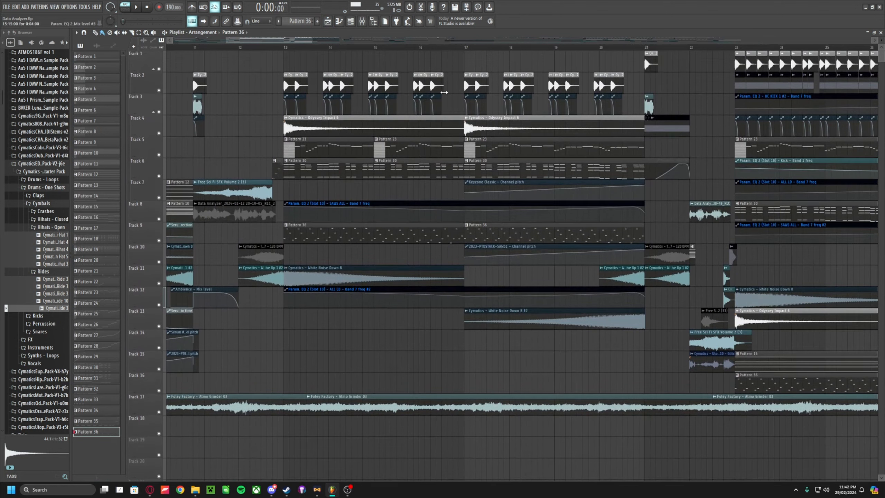
click(284, 47)
key(space)
scroll(400, 329, down, 1)
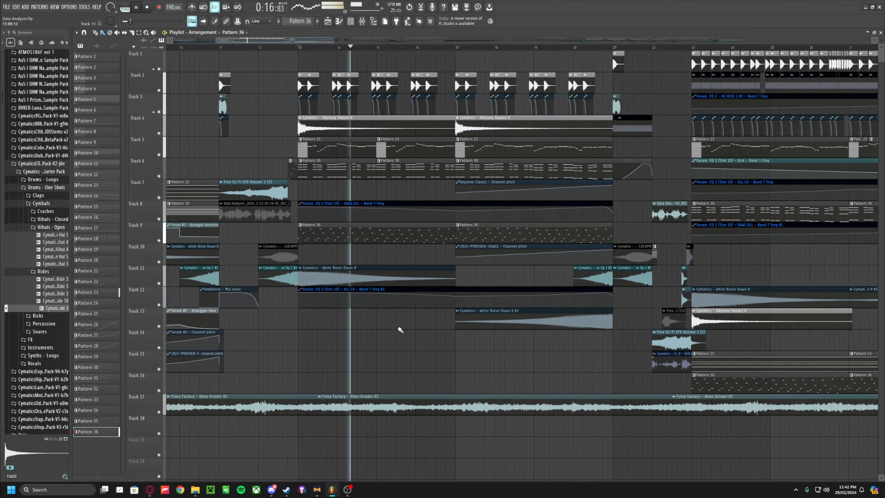
scroll(400, 330, down, 1)
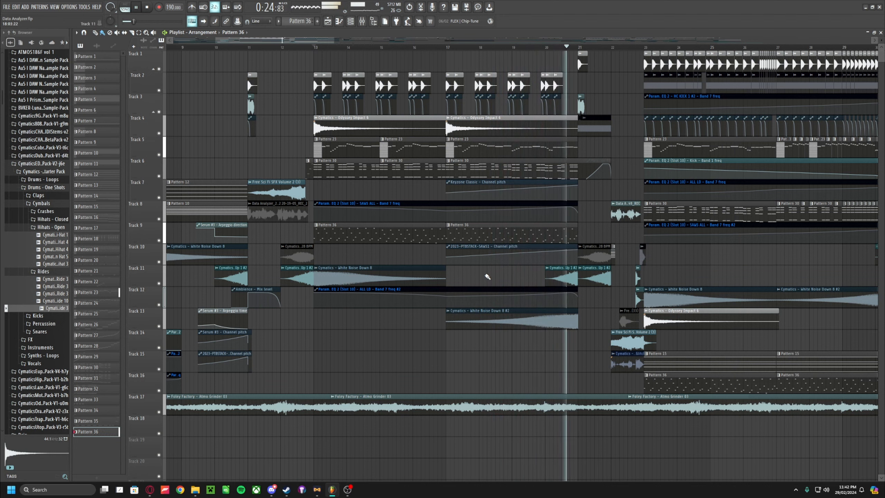
key(space)
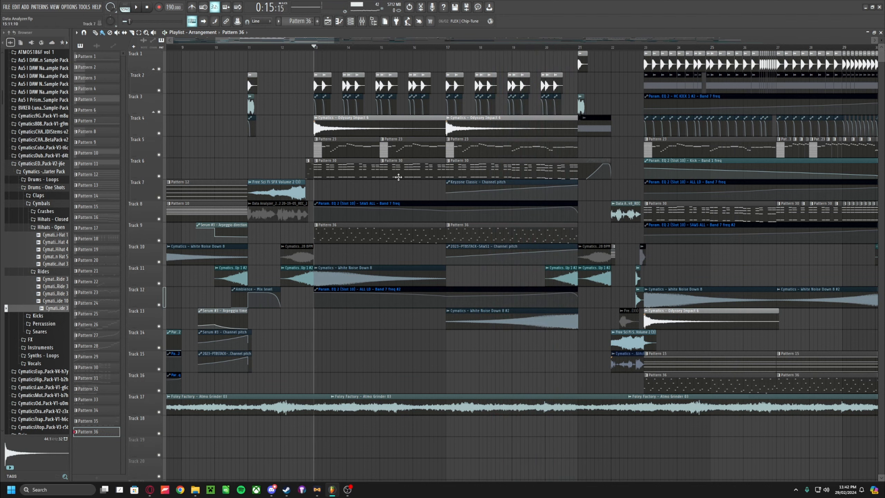
Move the playhead to bar 21, examine the transition's impact, riser, vocal and glitch clips, and play it.
scroll(448, 192, down, 4)
scroll(542, 166, up, 5)
scroll(387, 139, up, 2)
click(291, 47)
scroll(510, 212, down, 1)
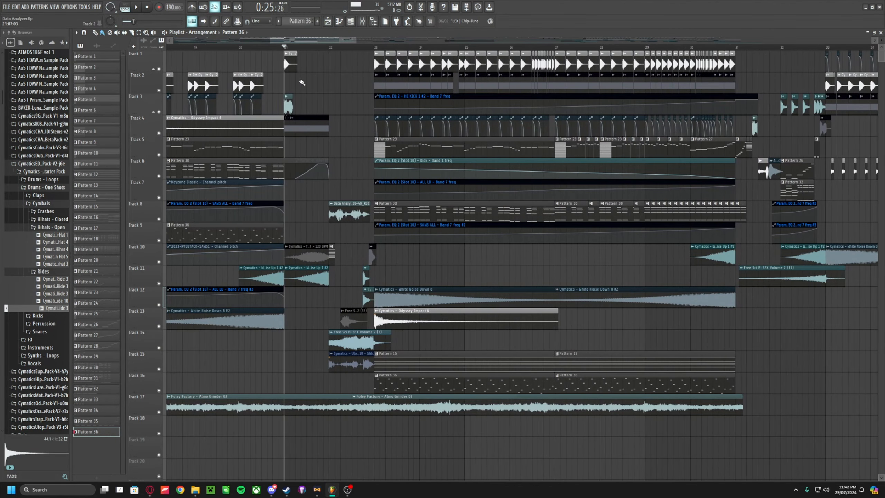
scroll(305, 131, up, 4)
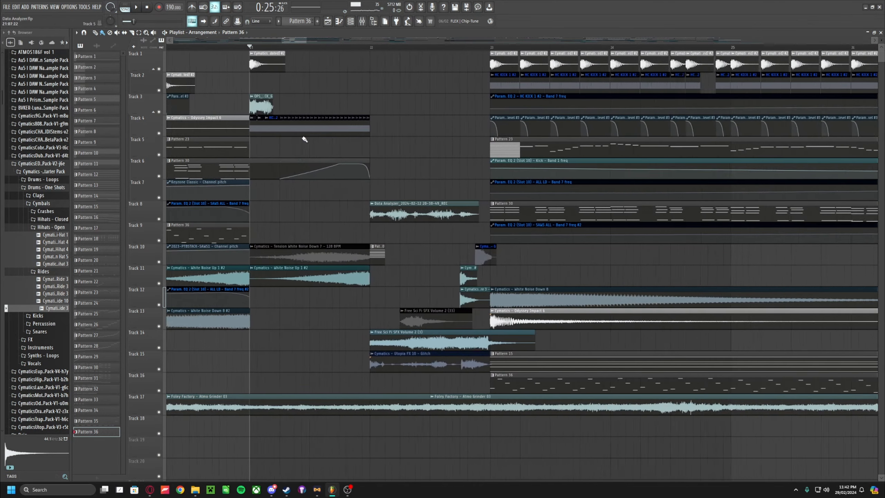
scroll(294, 149, down, 3)
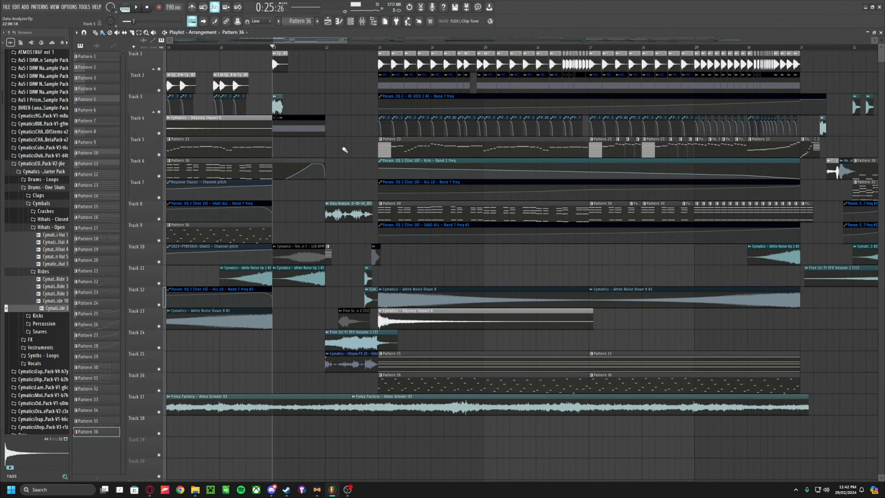
scroll(306, 190, up, 3)
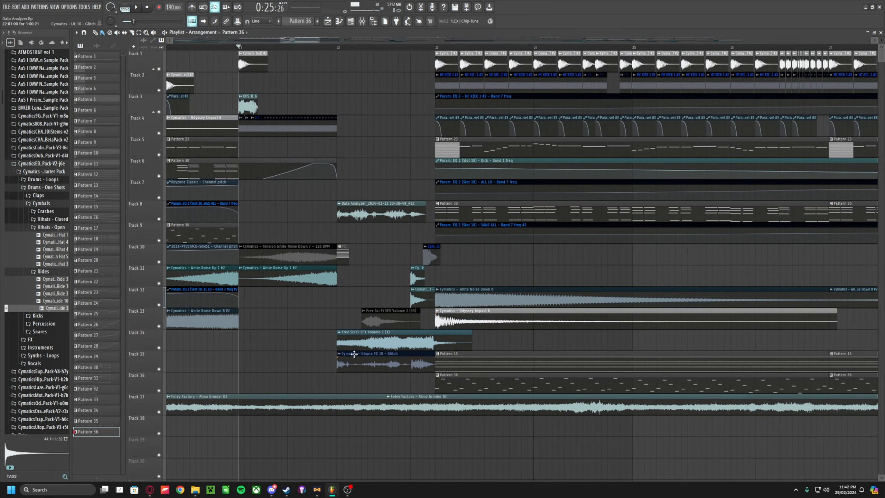
scroll(369, 138, down, 3)
key(space)
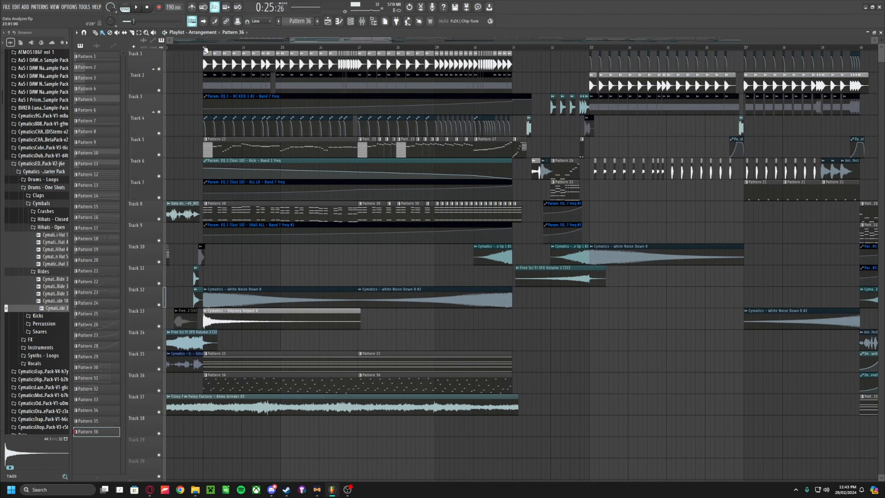
Move the playhead to bar 23 and examine the Infinity Kick 1 and HC KICK 1 #2 clips on Tracks 1 and 2.
click(203, 47)
scroll(232, 94, up, 2)
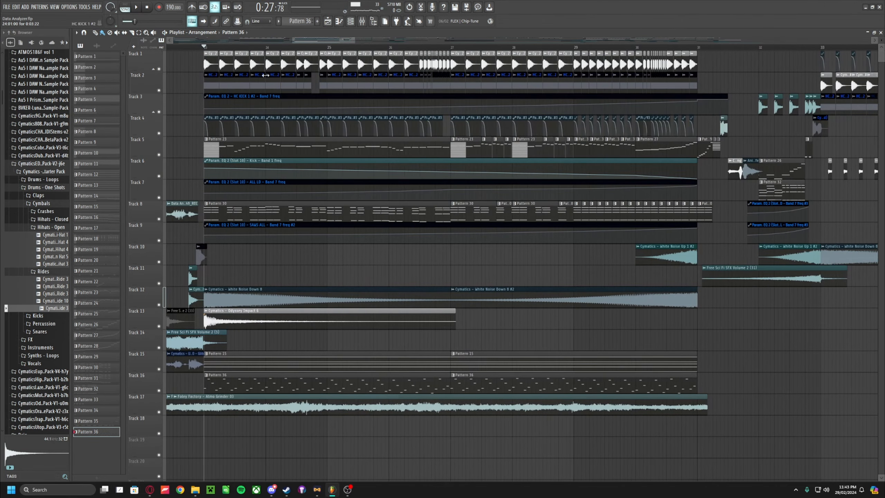
scroll(277, 85, up, 3)
scroll(270, 87, down, 4)
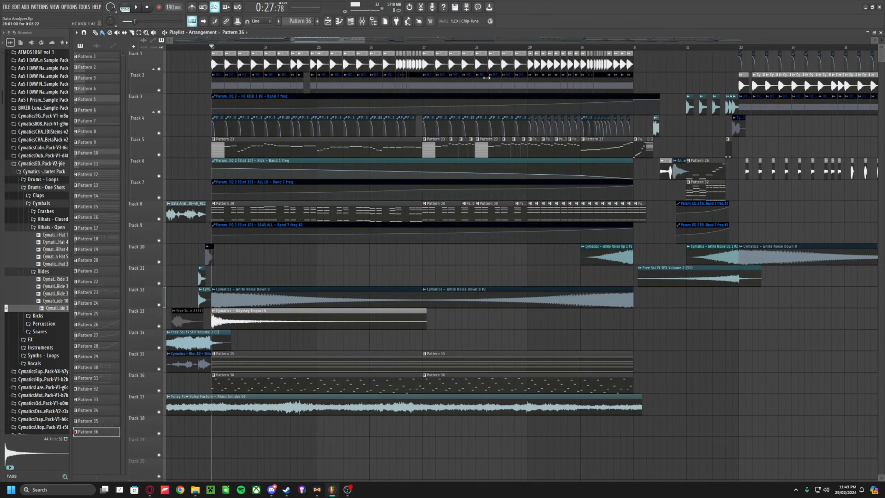
scroll(245, 107, up, 5)
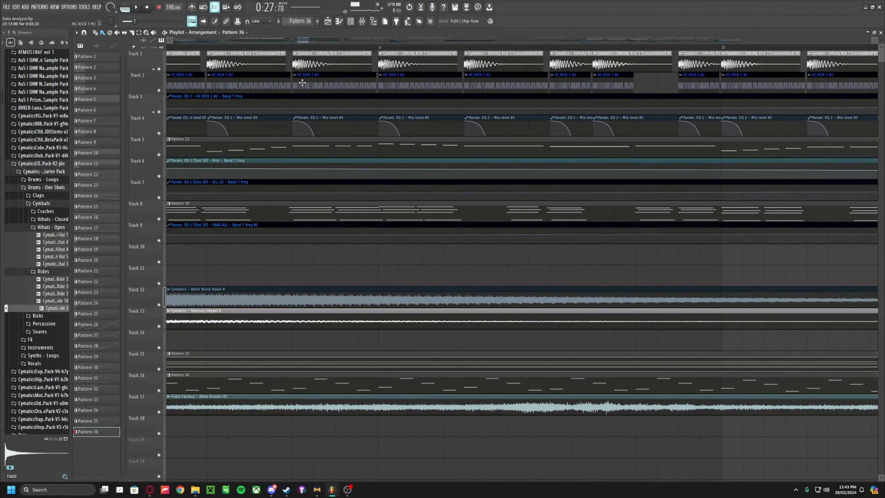
scroll(290, 64, down, 5)
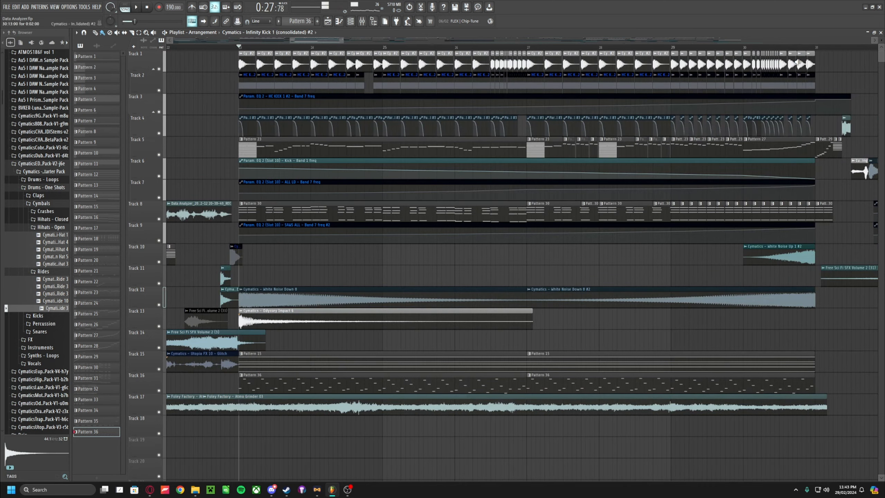
Examine the HC KICK 2 clips near the section's end on Track 2 and the layers beneath them.
scroll(767, 87, up, 2)
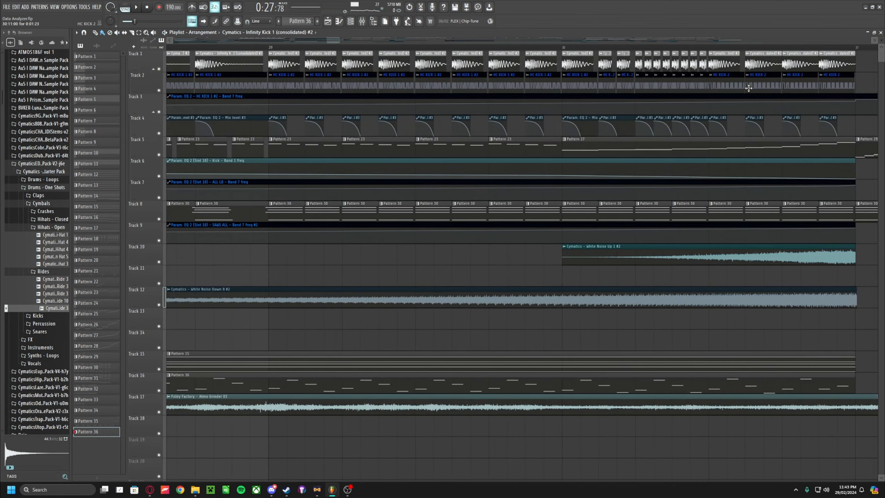
click(747, 88)
scroll(216, 133, down, 7)
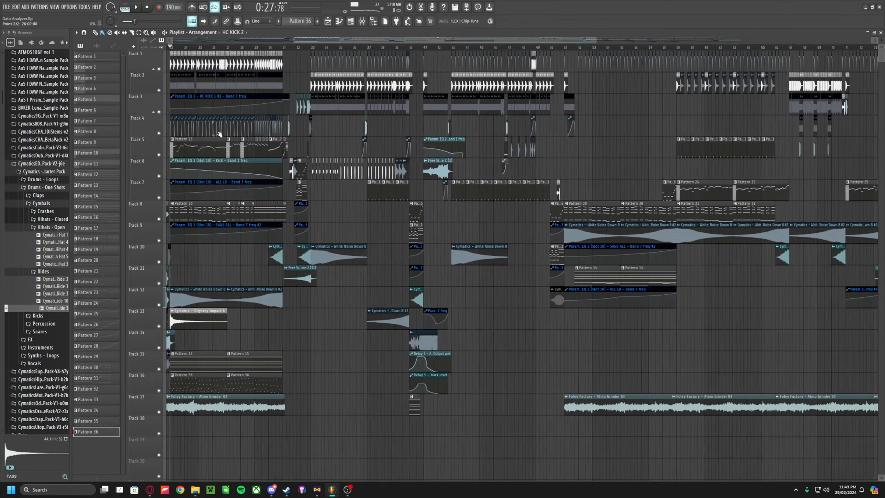
scroll(165, 126, up, 3)
scroll(165, 126, up, 2)
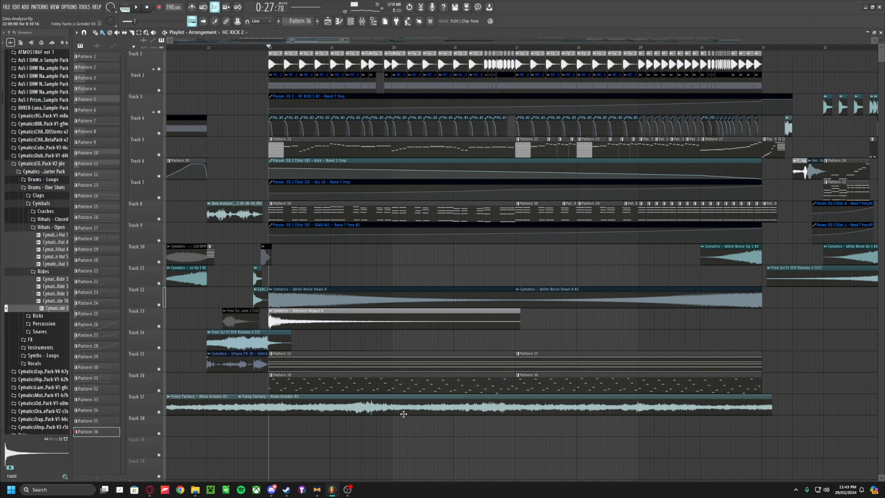
scroll(315, 340, down, 8)
Select Pattern 15 on Track 15 and play the arrangement from bar 23.
click(316, 357)
scroll(315, 349, up, 5)
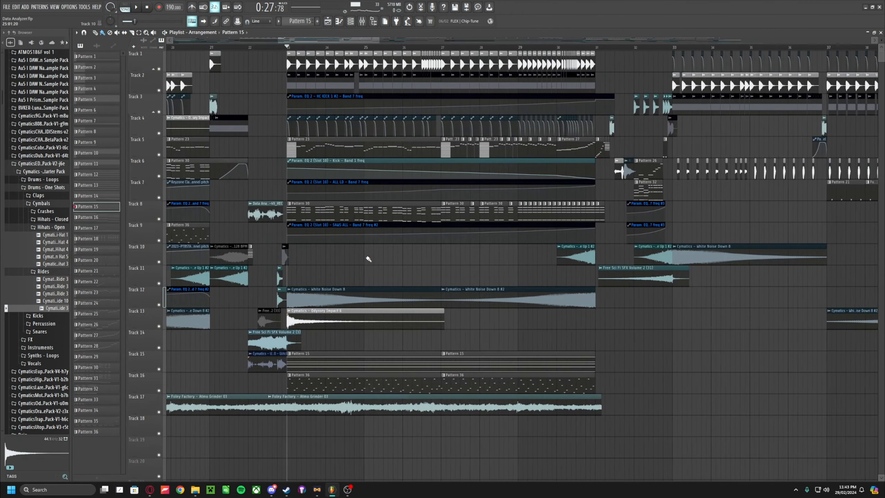
key(space)
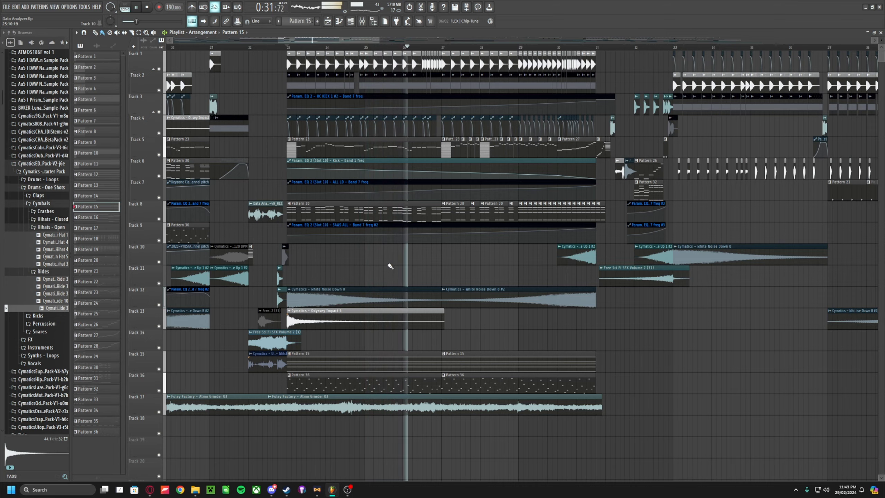
scroll(401, 265, down, 3)
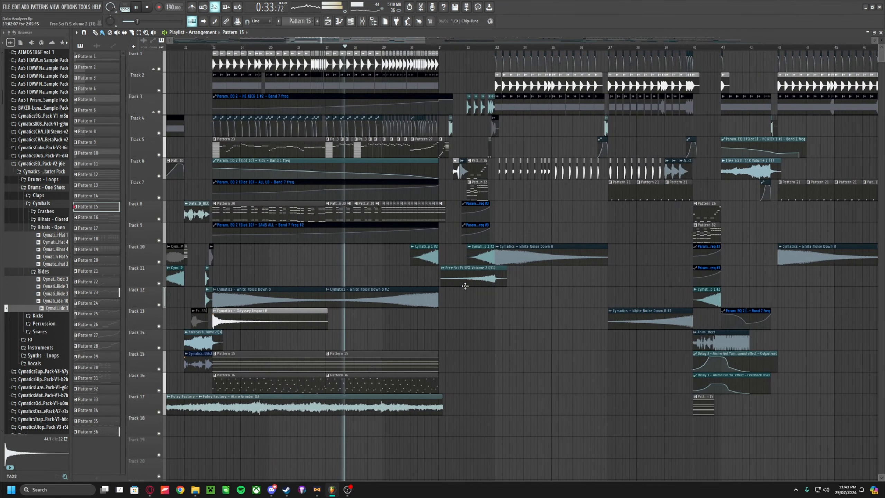
Select the transition from bar 31 to bar 33 across all tracks and play it, clearing the selection when done.
scroll(488, 296, up, 2)
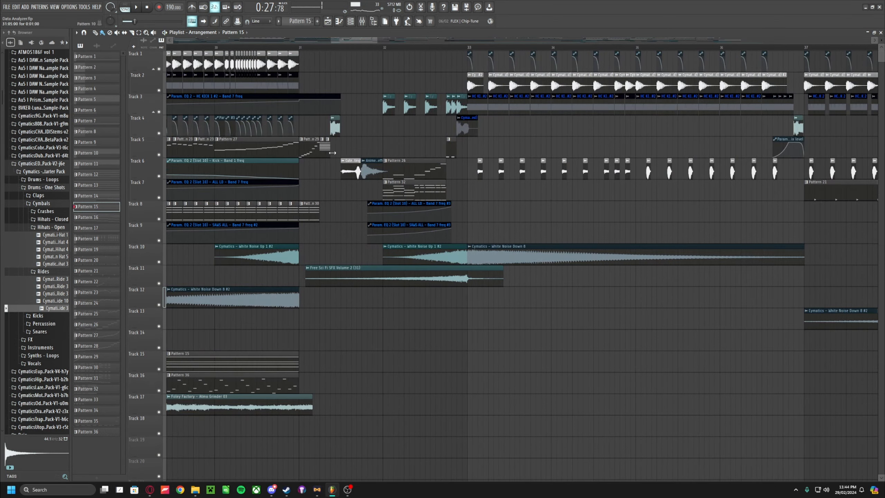
scroll(355, 171, down, 2)
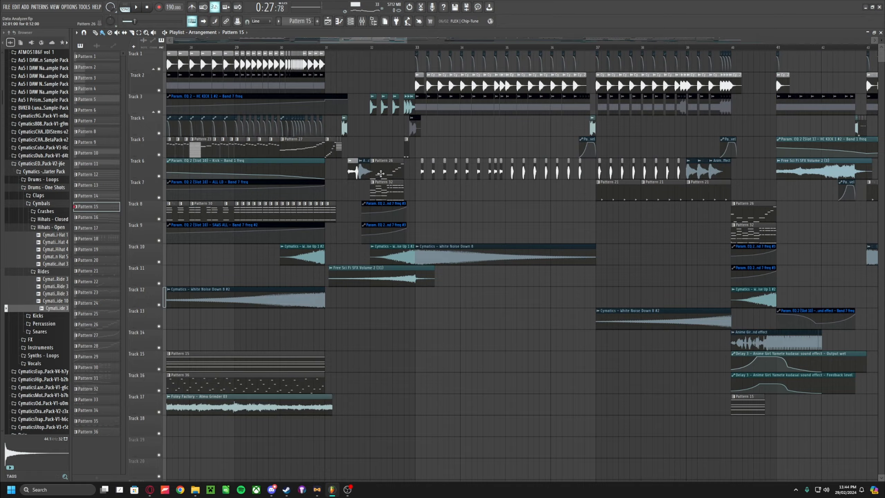
scroll(381, 173, up, 1)
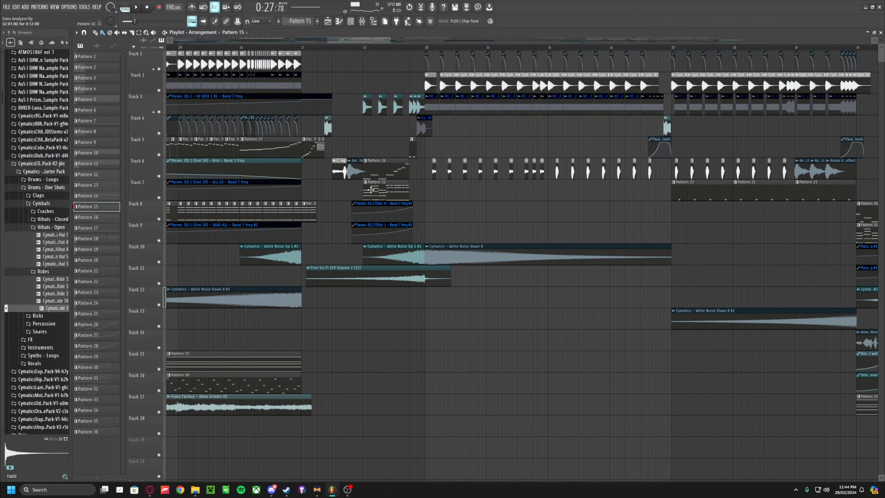
scroll(381, 190, down, 3)
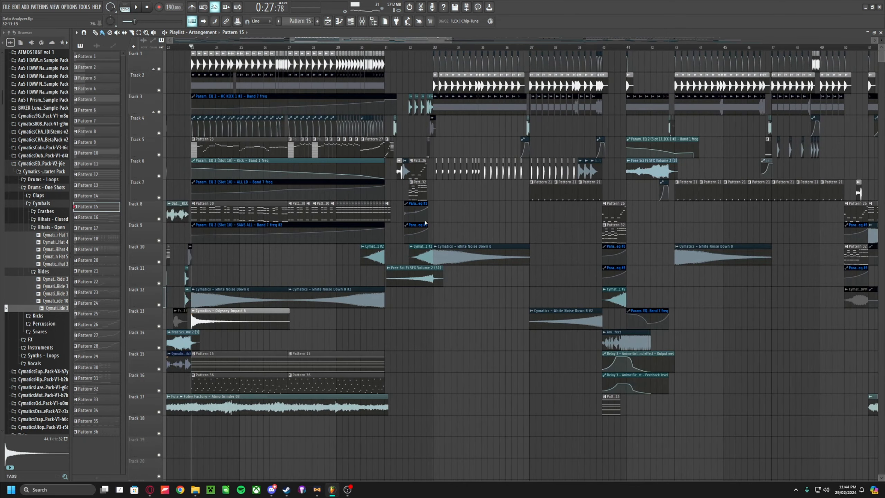
scroll(449, 223, up, 3)
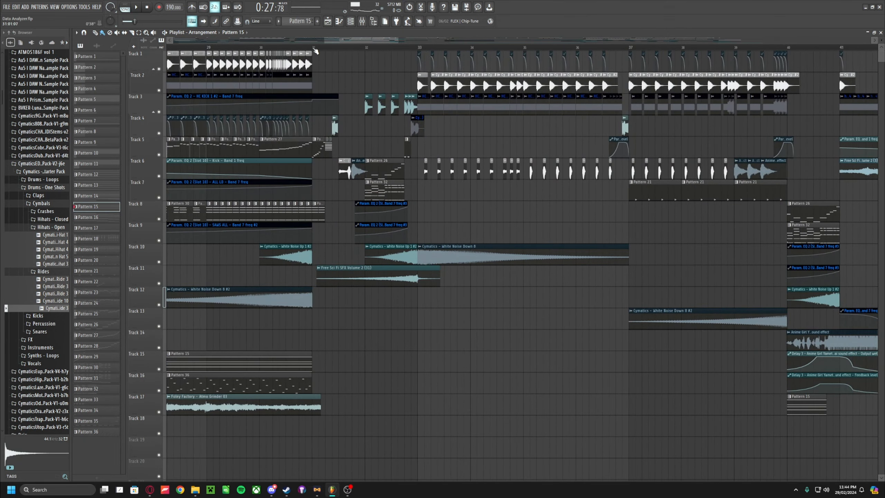
drag(313, 48, 418, 48)
key(space)
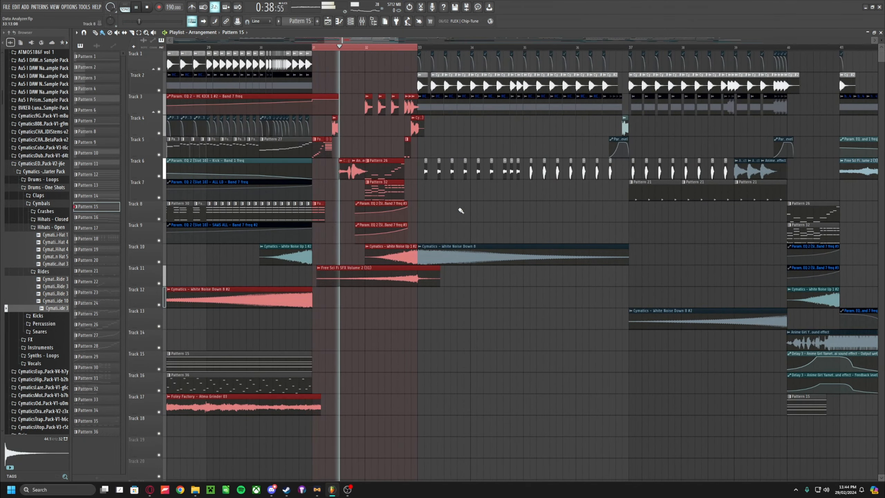
key(space)
key(ctrl+d)
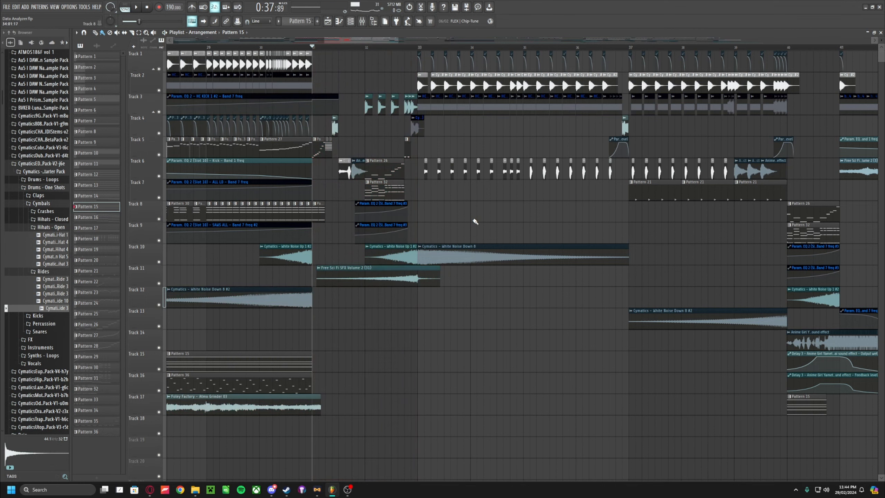
Play the Infinity Kick 1 clip at bar 33 on Track 2 in isolation and examine the HC KICK 1 #2 clips beneath it.
scroll(497, 222, down, 3)
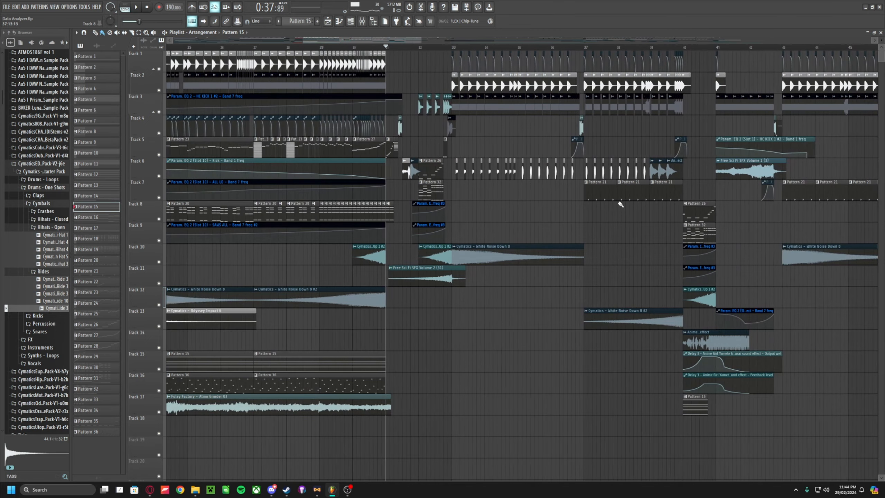
scroll(406, 94, up, 6)
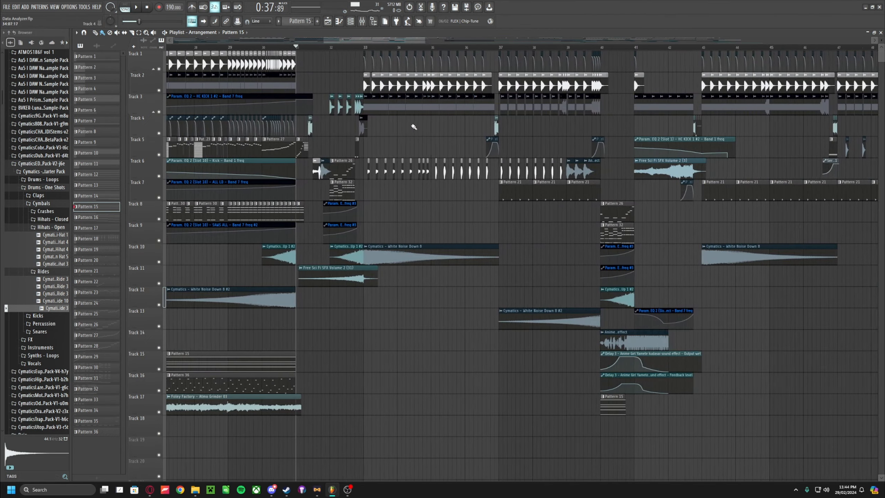
click(278, 83)
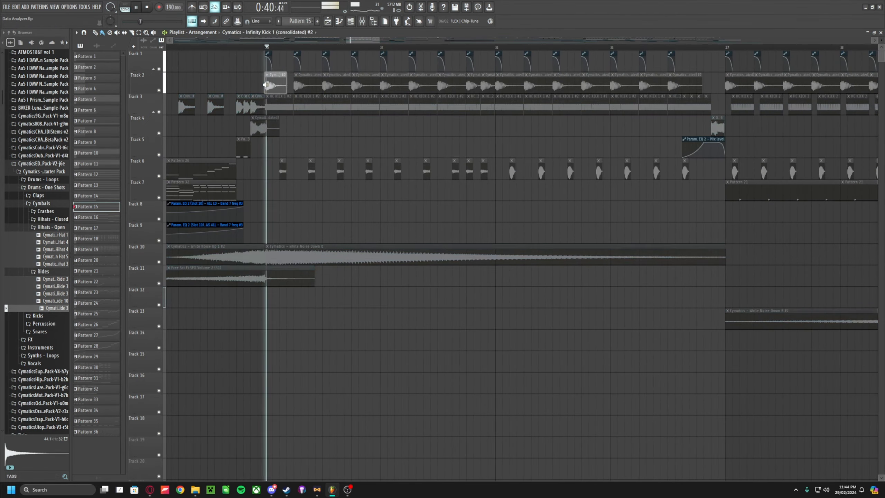
scroll(336, 109, up, 3)
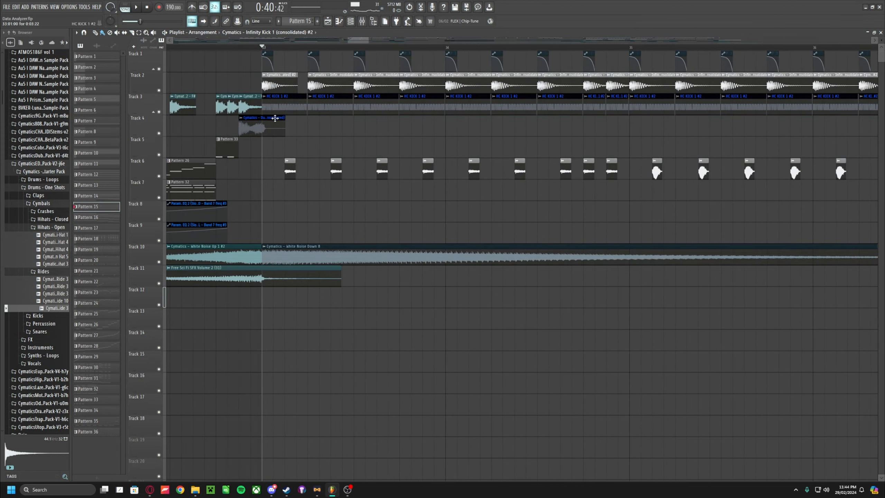
scroll(280, 96, up, 4)
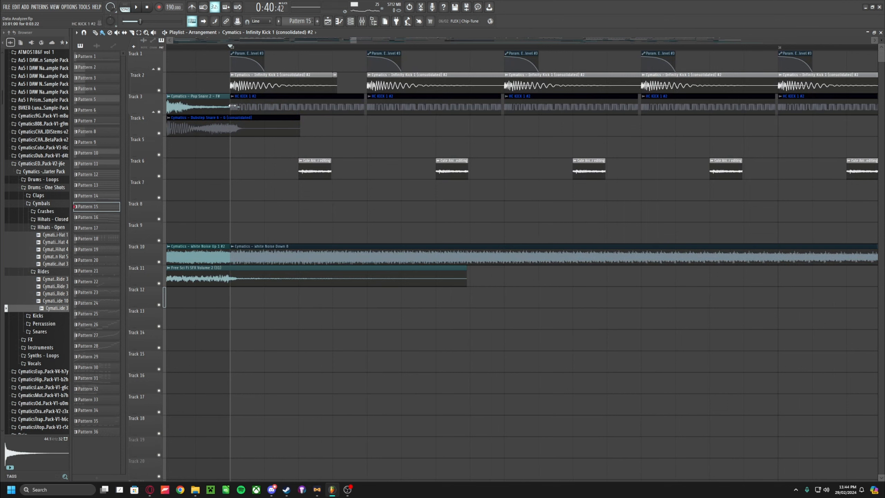
scroll(233, 105, down, 3)
scroll(173, 85, down, 3)
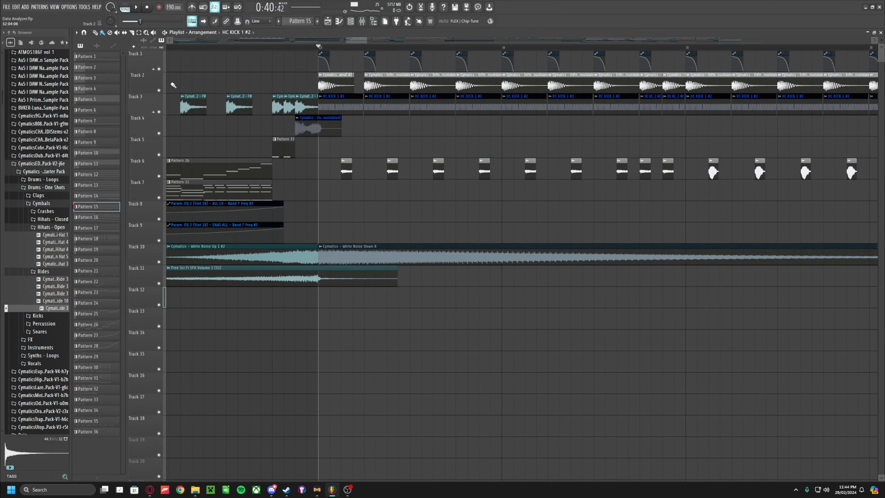
Open the HC Kicks Atempt.flp project and clear the existing clips from the start of Track 1.
click(6, 7)
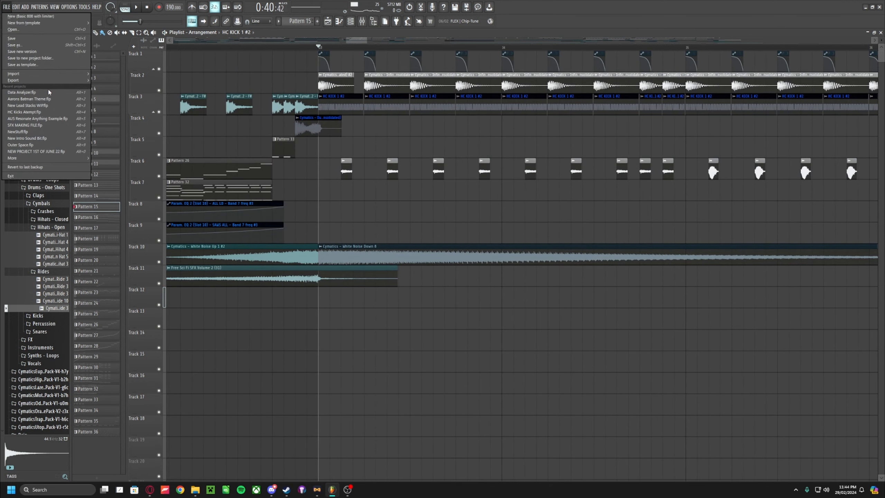
click(41, 112)
right_click(271, 58)
right_click(217, 60)
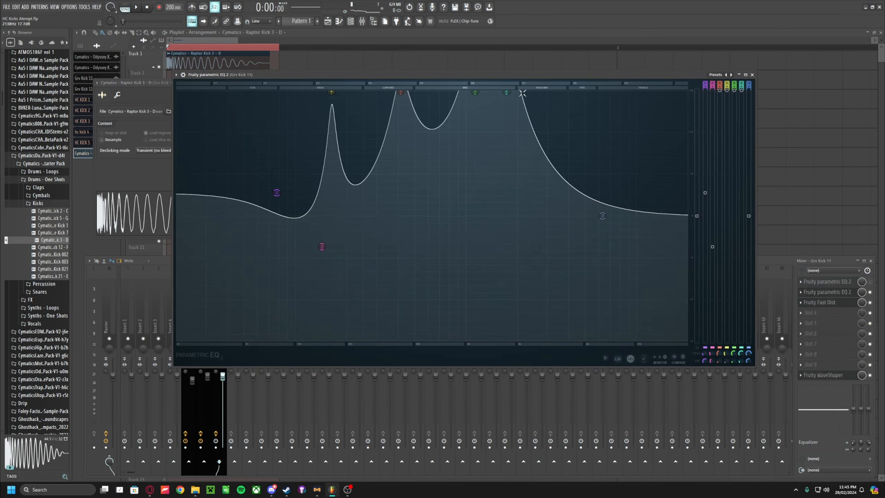
Lower the upper peak band of Fruity parametric EQ 2 on the Grv Kick 11 mixer track and bring up Fruity Fast Dist beside it.
drag(508, 93, 508, 104)
click(870, 292)
click(830, 304)
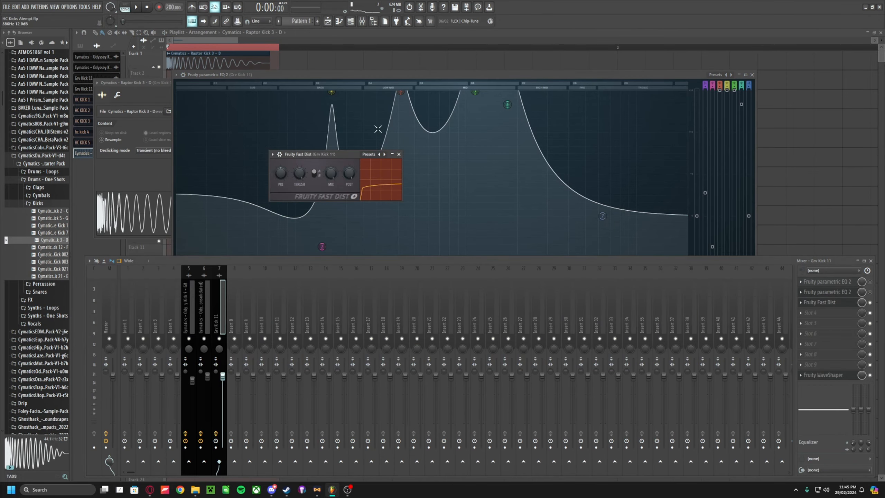
drag(333, 156, 384, 121)
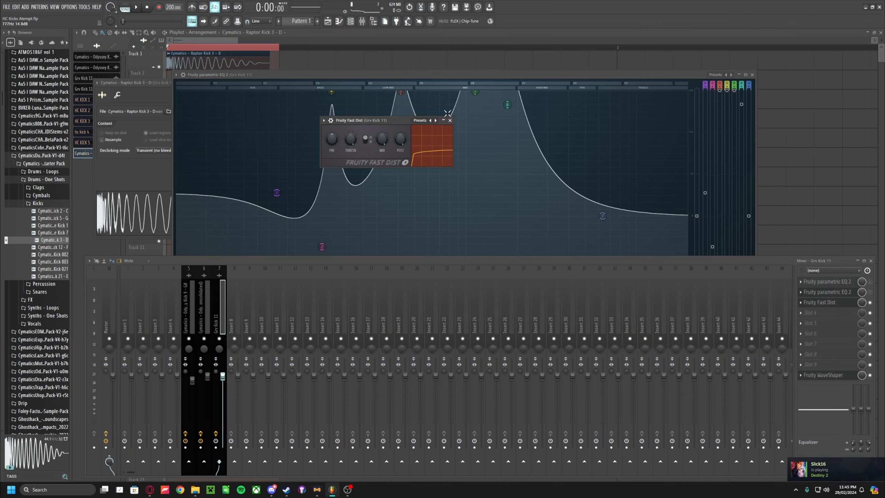
key(space)
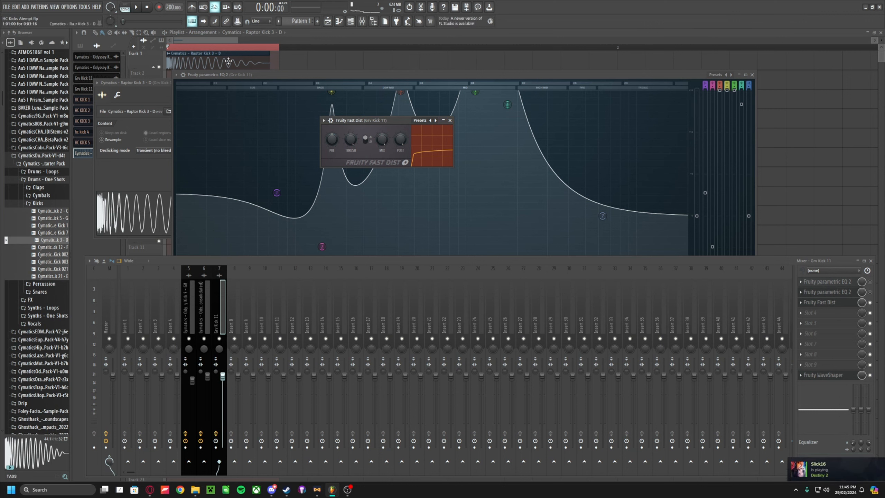
Gather the EQ's peak bands into one strong low-mid boost while playing the Raptor Kick 3 - D clip, and close the EQ.
drag(277, 192, 375, 76)
drag(405, 76, 391, 156)
drag(377, 76, 381, 145)
drag(396, 176, 384, 76)
key(space)
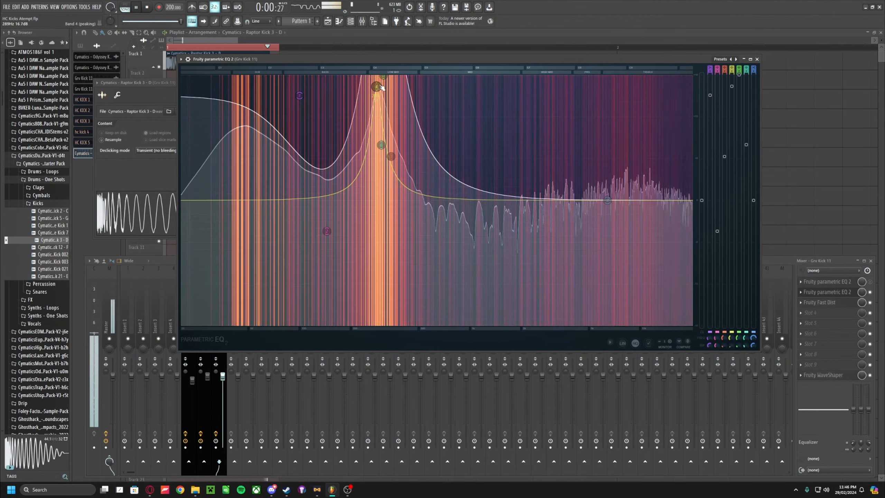
click(757, 59)
Consolidate the processed Raptor Kick 3 - D clip in the playlist into a new audio clip.
click(76, 33)
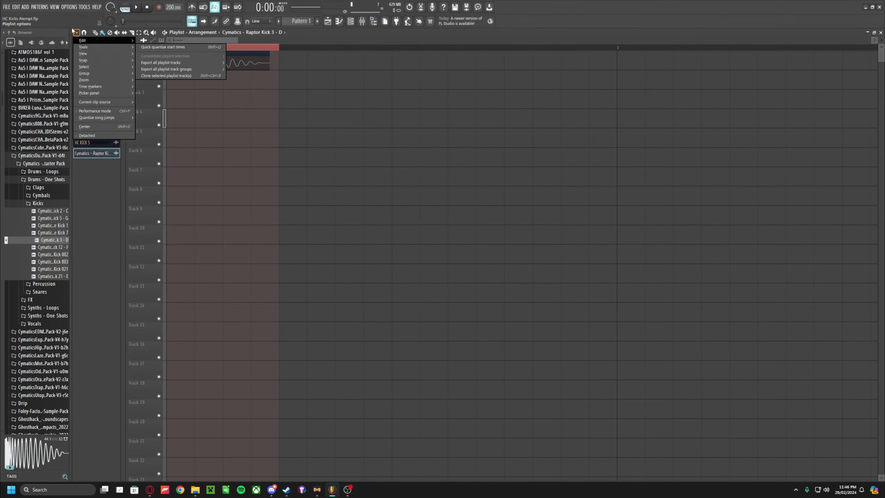
mouse_move(93, 46)
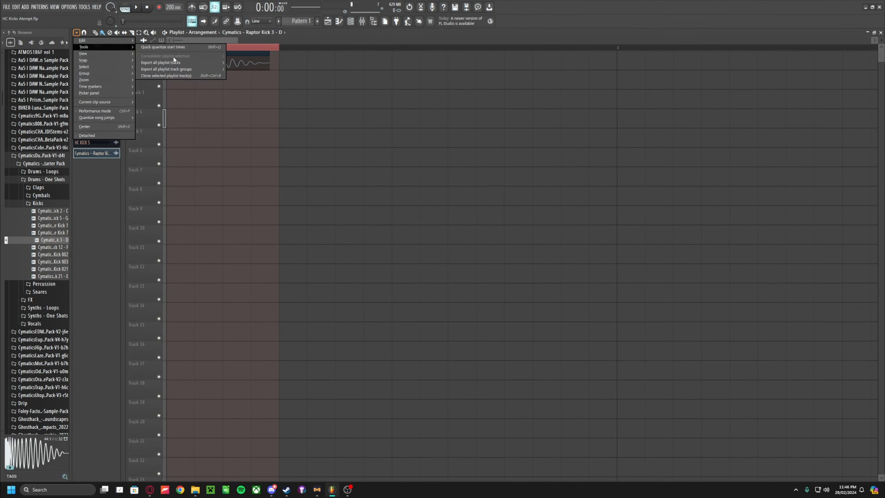
mouse_move(167, 56)
click(257, 56)
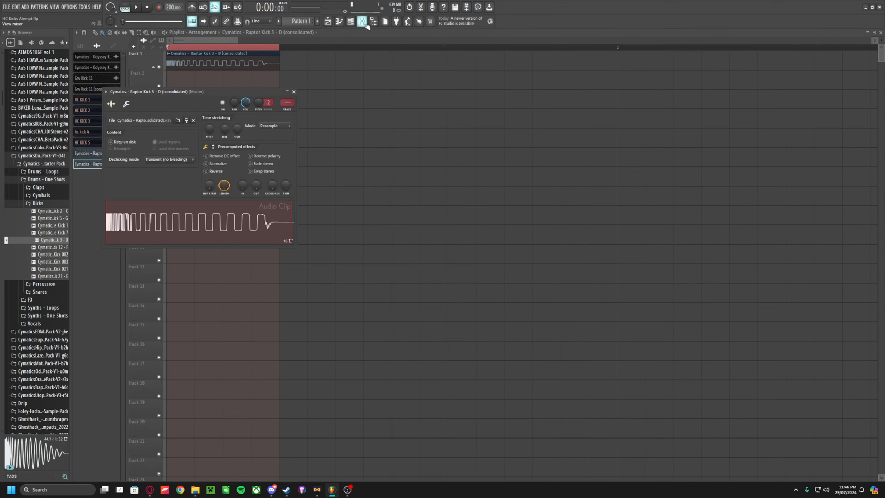
Close the consolidated kick's settings and the other open windows, and play the consolidated clip.
click(362, 21)
drag(288, 102, 288, 91)
key(F12)
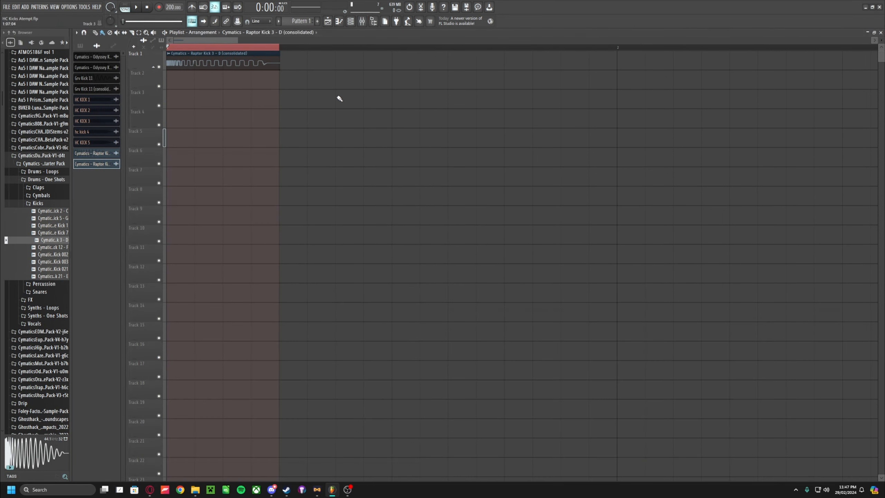
key(space)
key(space)
Reopen Fruity Fast Dist and Fruity parametric EQ 2 on Grv Kick 11 and shift the EQ's peak bands to higher frequencies during playback.
key(F9)
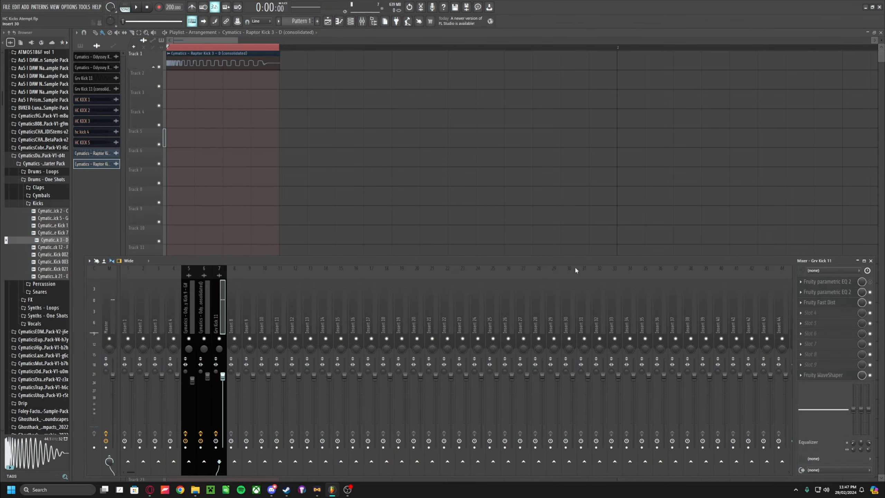
click(827, 302)
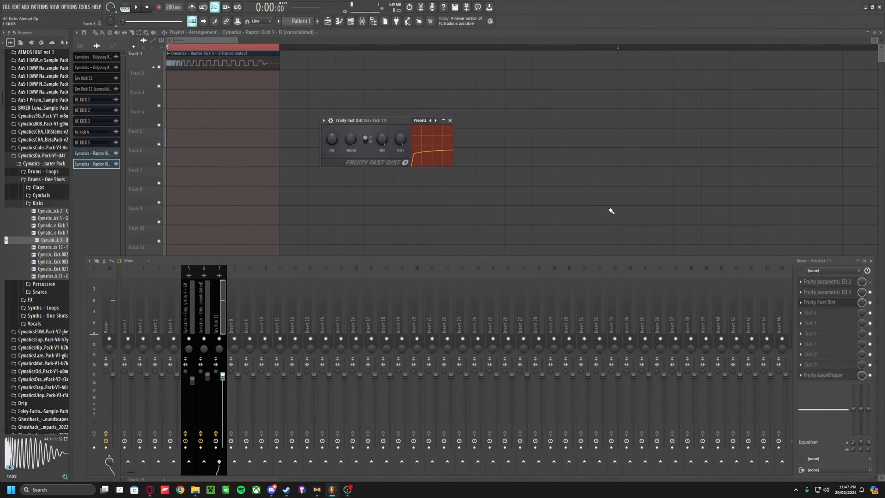
click(827, 293)
key(space)
drag(437, 76, 459, 110)
key(space)
drag(410, 130, 381, 151)
key(space)
drag(459, 109, 473, 87)
drag(381, 150, 454, 127)
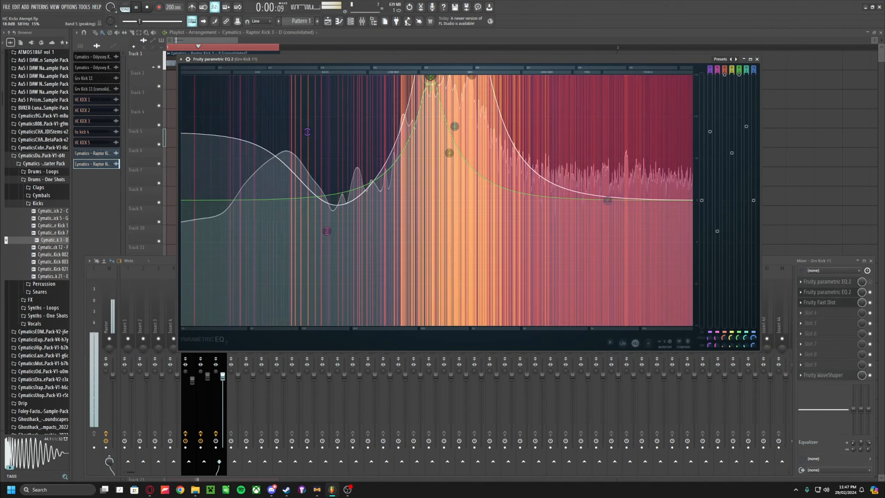
drag(431, 76, 476, 130)
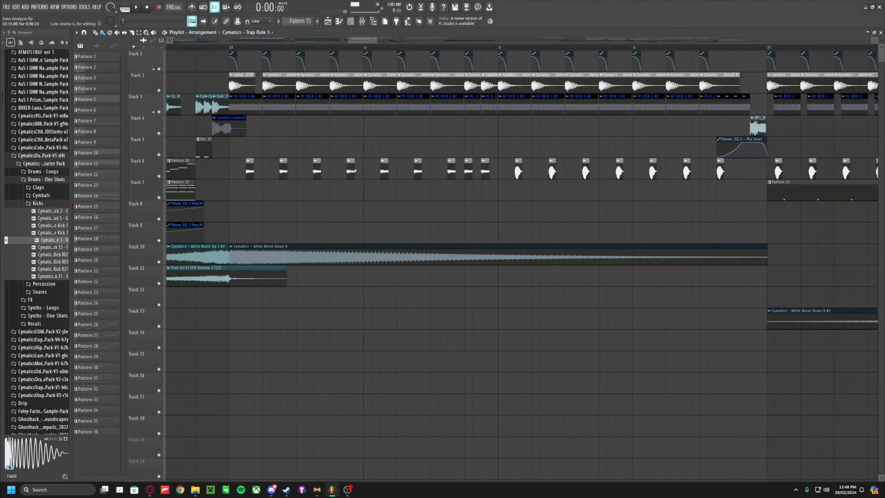
Play the first Cute Anime Girl 'Aha' clip after bar 33 on Track 6 in isolation.
scroll(297, 157, up, 4)
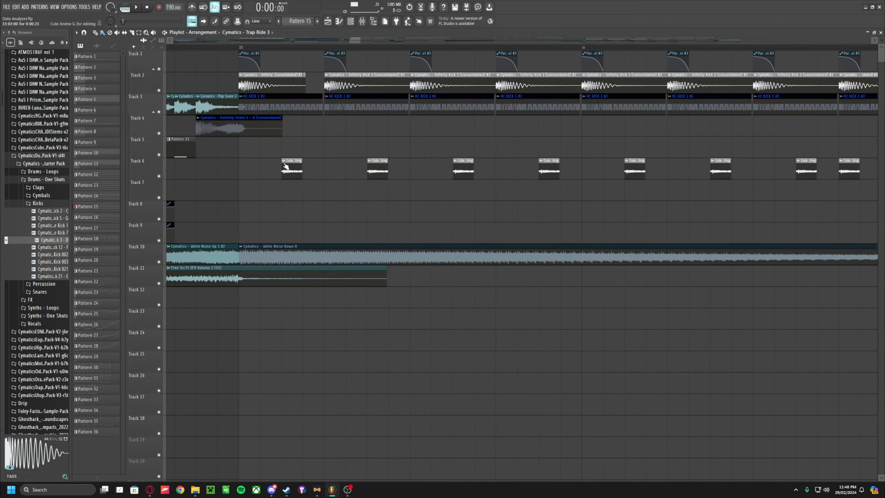
scroll(348, 168, down, 3)
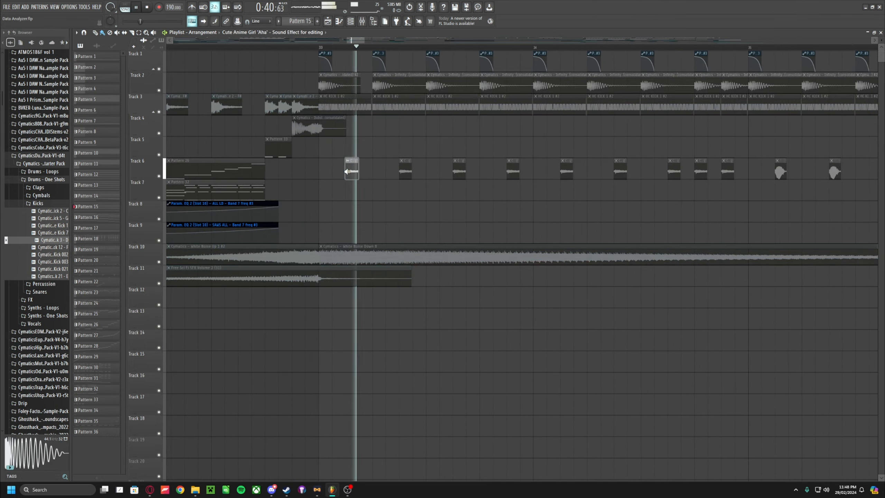
scroll(393, 169, down, 3)
Play the vocal clips between bars 31 and 32 on Track 6 and place the playhead over the first one.
scroll(314, 171, up, 4)
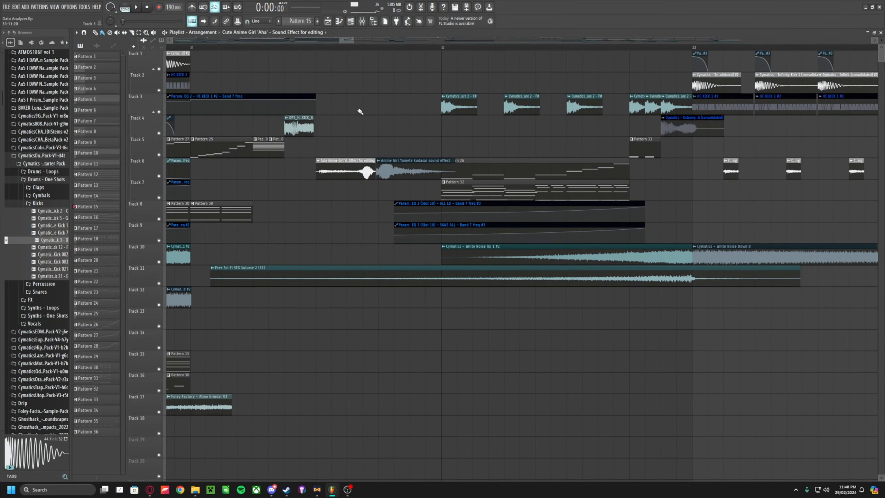
scroll(355, 158, up, 2)
scroll(350, 149, down, 2)
key(space)
key(space)
click(334, 47)
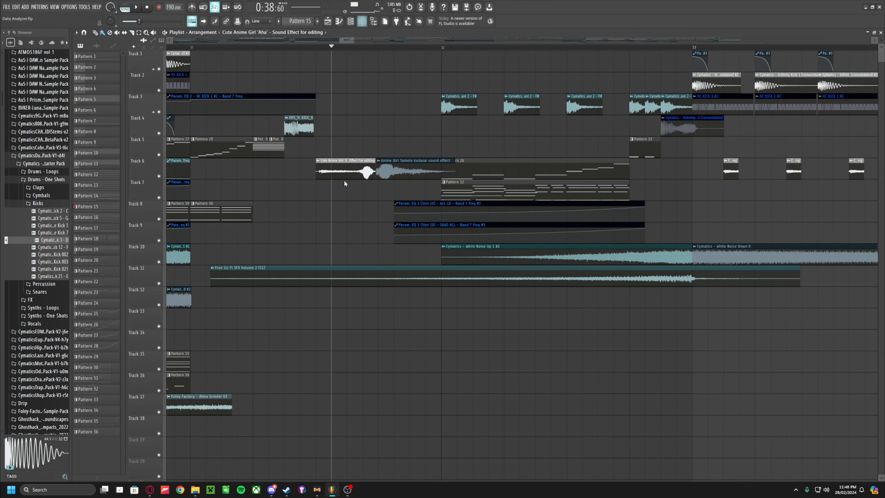
Show the Fruity Delay 3 settings on the Cute Anime Girl 'Aha' mixer track.
key(F9)
click(819, 302)
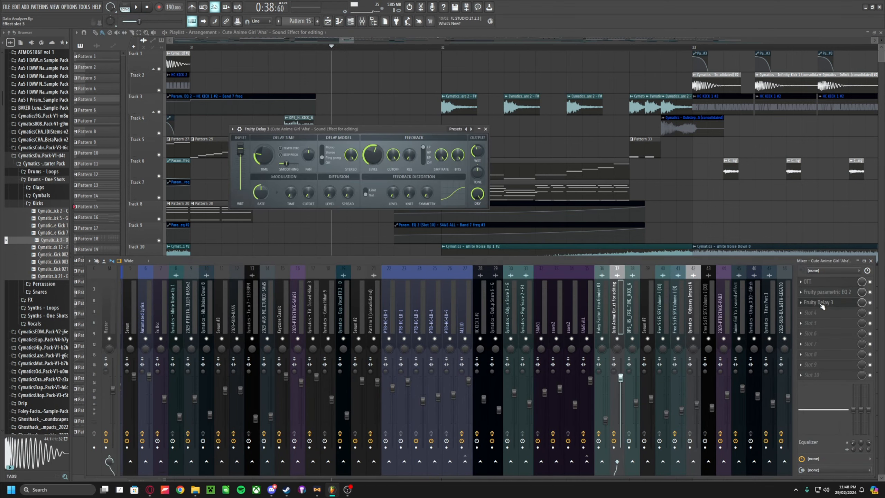
drag(382, 132, 468, 132)
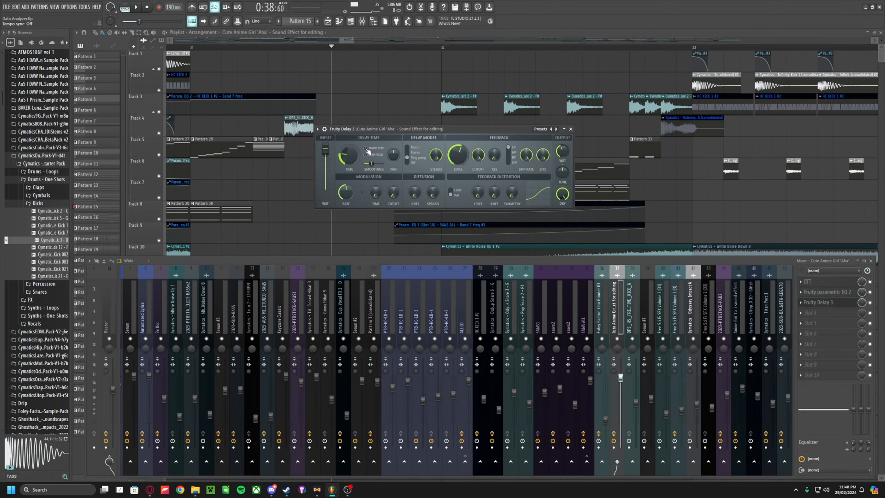
drag(368, 130, 477, 150)
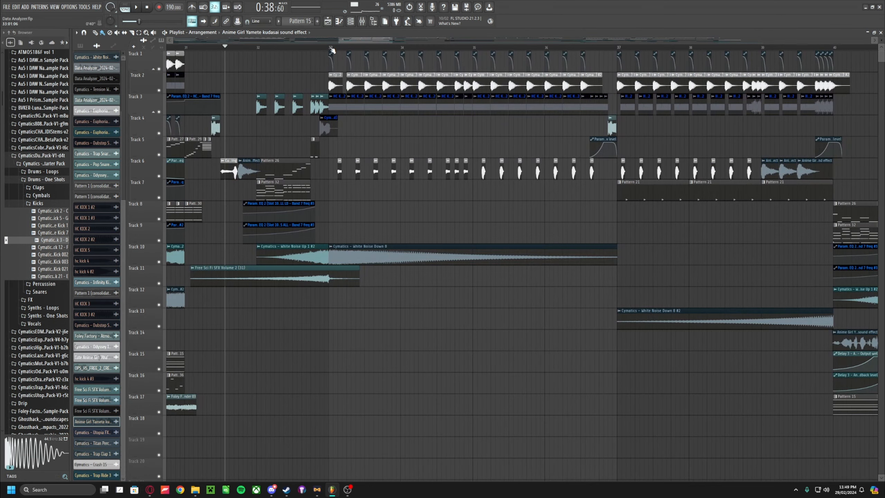
Examine the kick, vocal and EQ mix-level automation clips in the section between bars 33 and 40.
scroll(418, 117, up, 2)
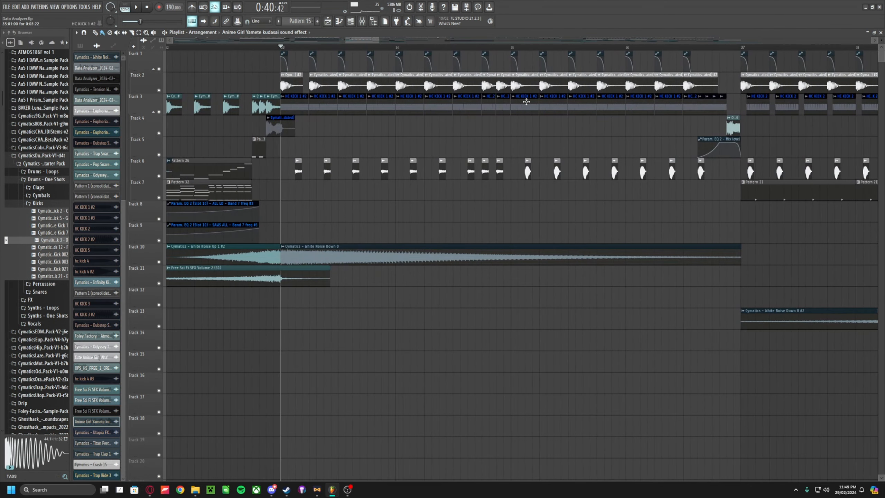
scroll(523, 107, down, 3)
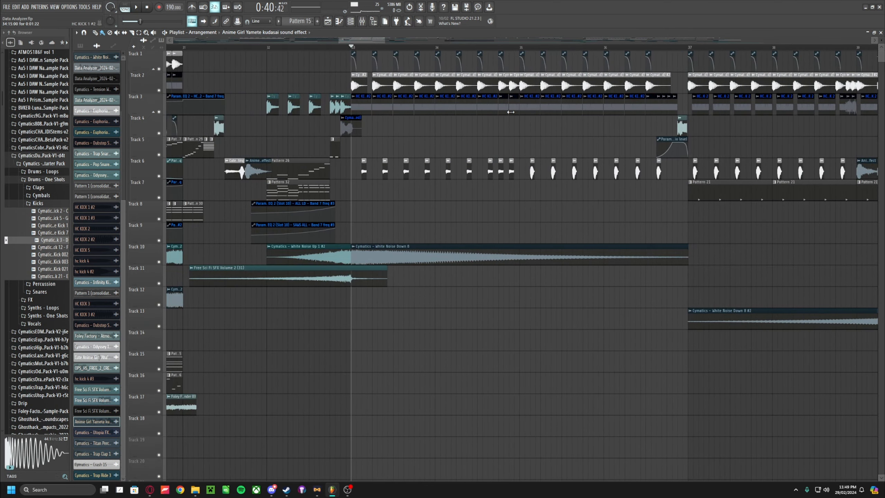
scroll(505, 104, up, 6)
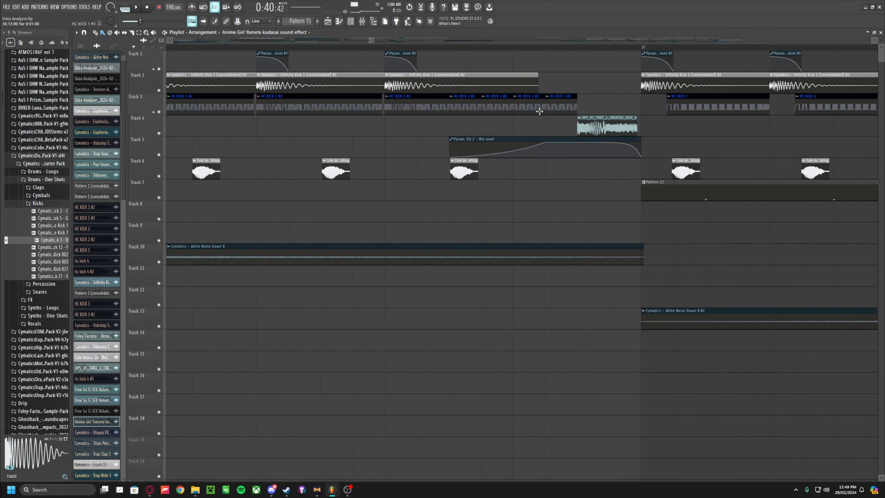
scroll(531, 111, up, 3)
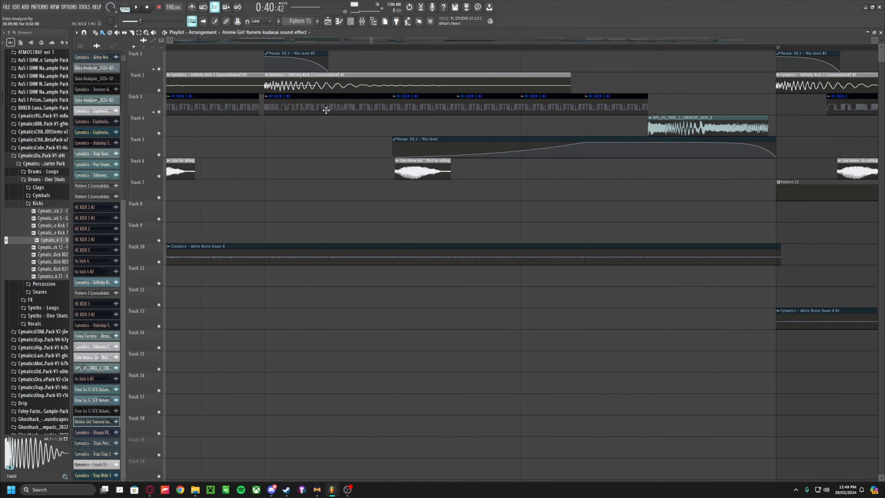
click(300, 111)
scroll(697, 125, down, 4)
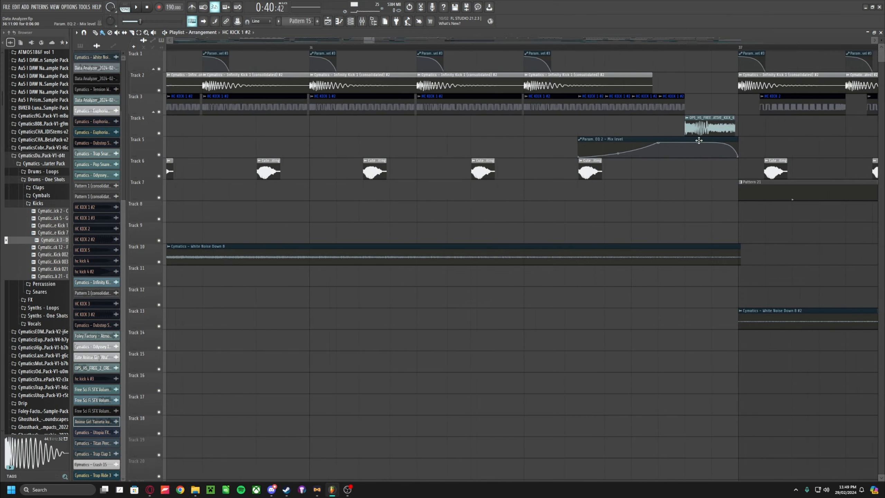
scroll(703, 133, down, 6)
scroll(822, 127, up, 2)
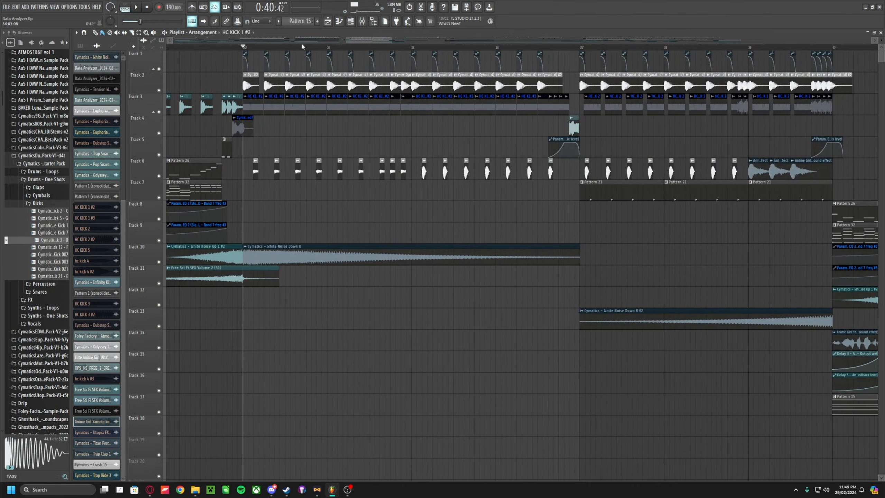
scroll(697, 120, down, 2)
scroll(555, 60, up, 2)
Place the playhead at bar 40 and play the one-bar break with Pattern 26 and the Anime Girl vocal.
click(548, 48)
click(553, 49)
scroll(554, 50, up, 2)
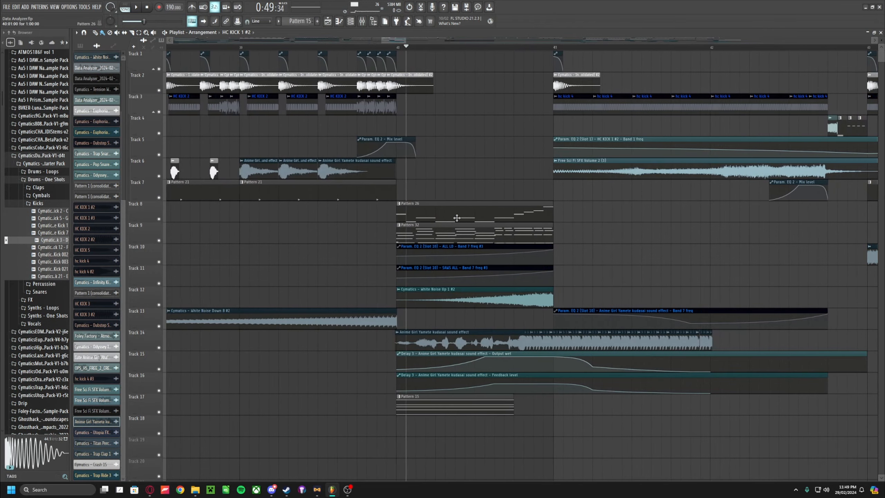
click(399, 46)
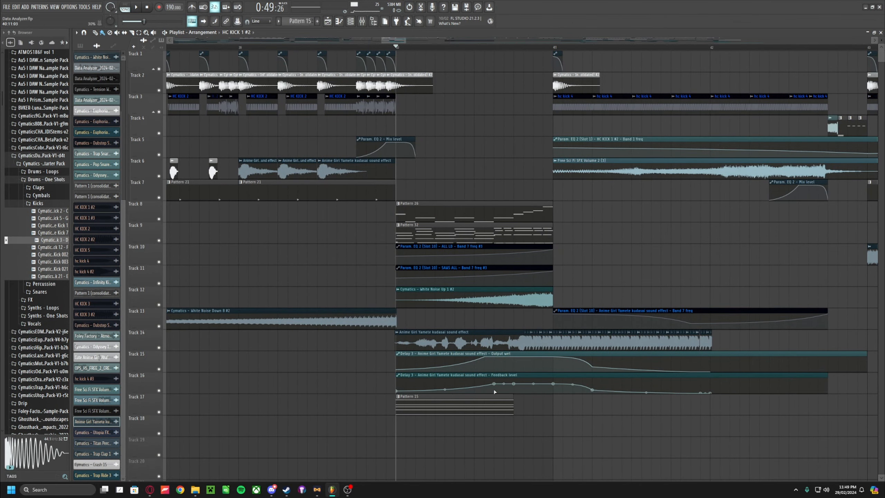
key(space)
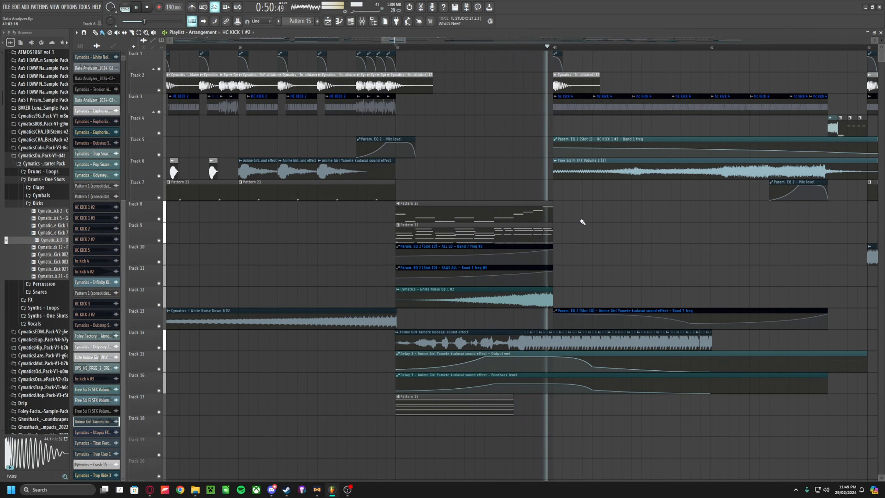
key(space)
Play the hc kick 4 section starting at bar 41, restarting it once from the same position.
scroll(307, 138, down, 3)
scroll(377, 151, up, 2)
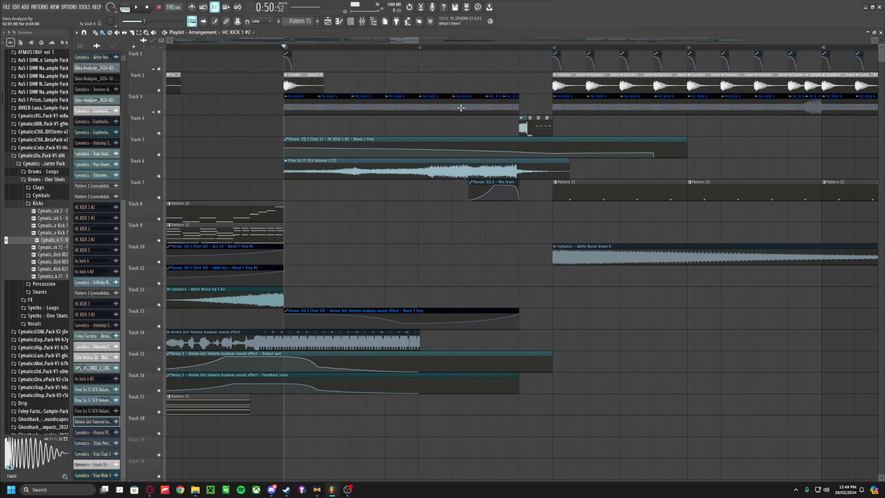
key(space)
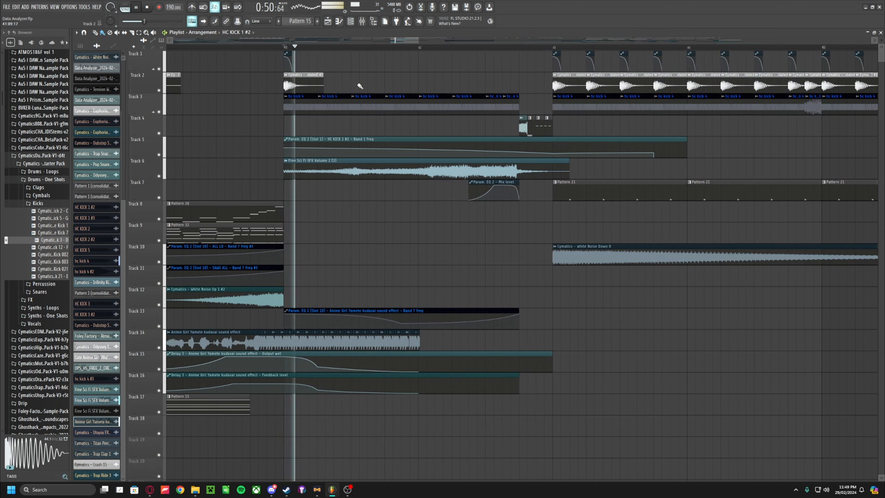
key(space)
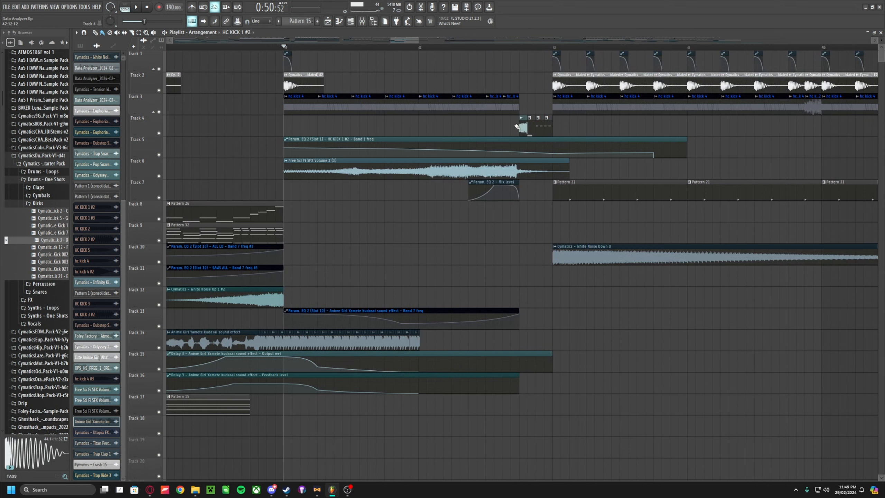
key(space)
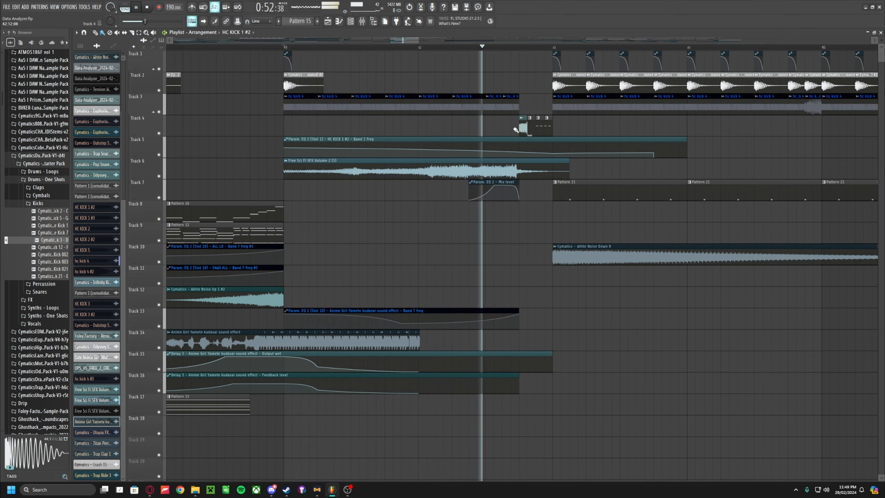
key(space)
Look over the kick and Pattern 21 clips from bar 43 onward and the arrangement as a whole.
scroll(516, 130, down, 10)
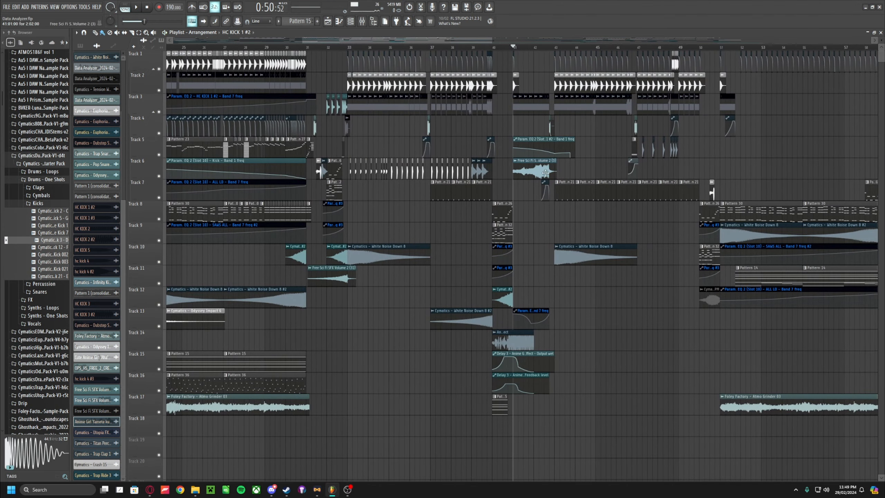
scroll(546, 172, up, 10)
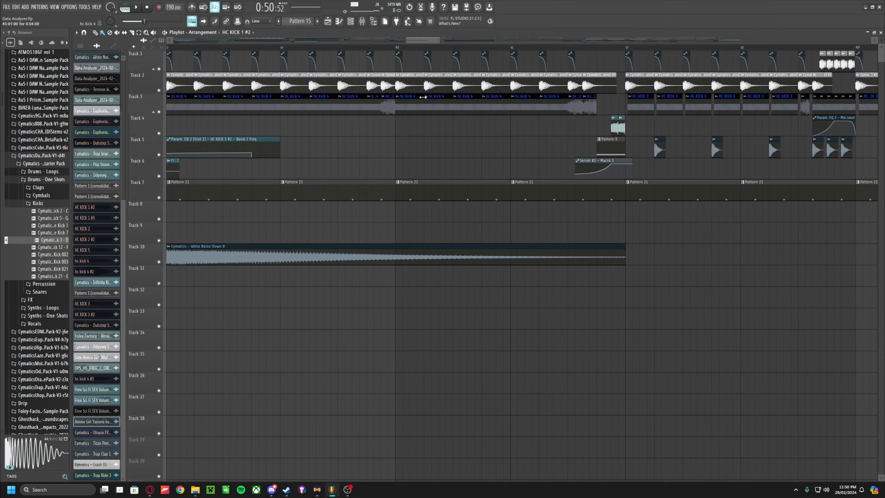
scroll(732, 134, down, 8)
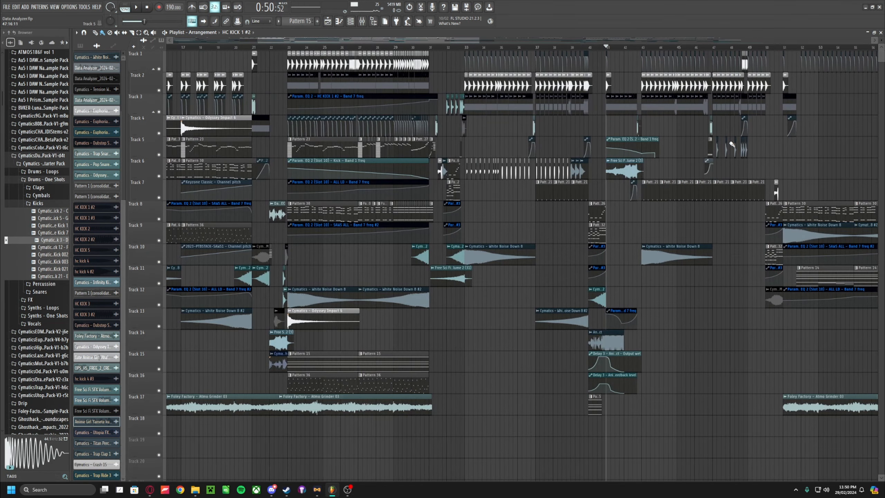
scroll(732, 144, down, 4)
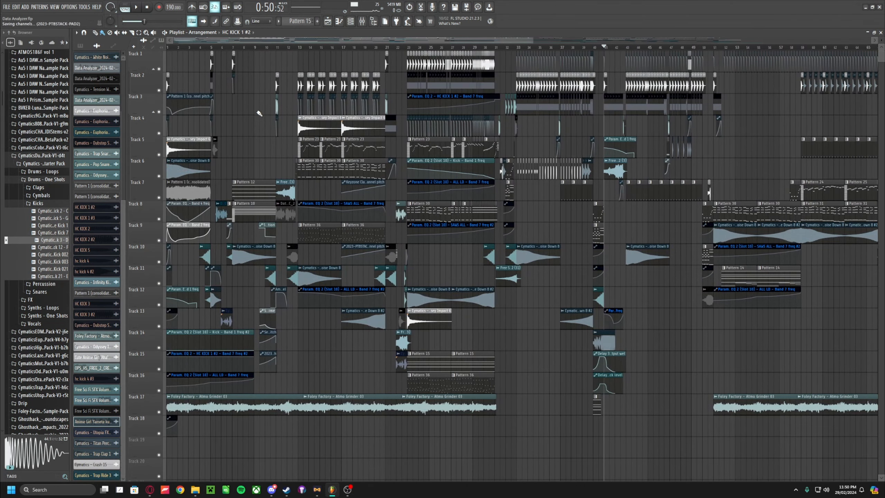
key(space)
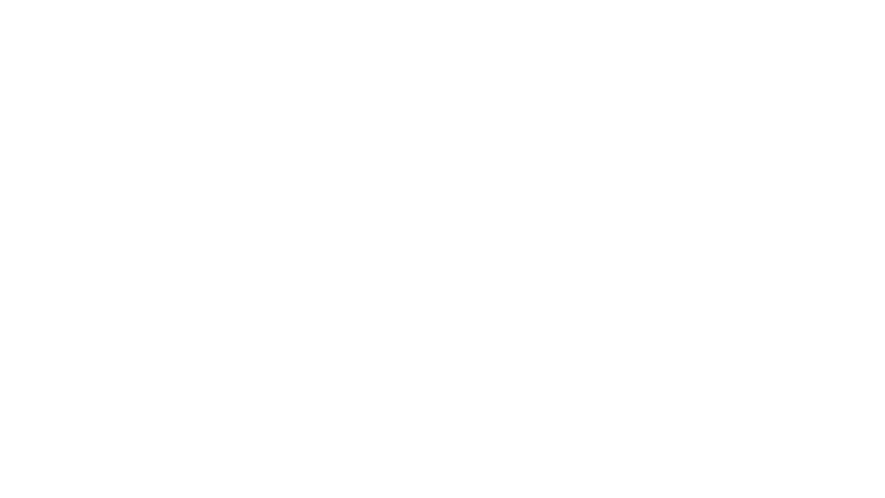